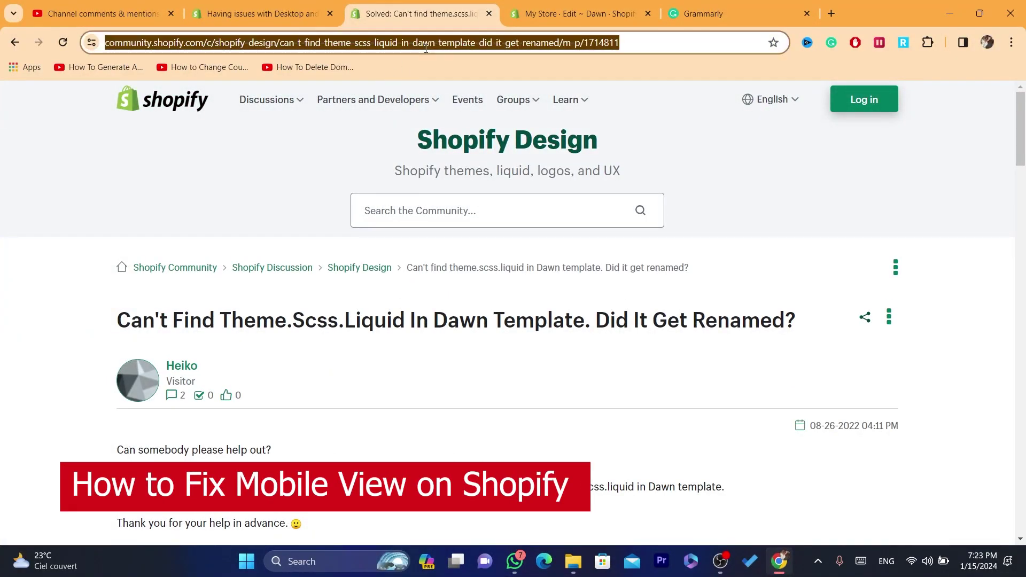
- Go to shopify.com and log in to reach the Your stores list
type("sh")
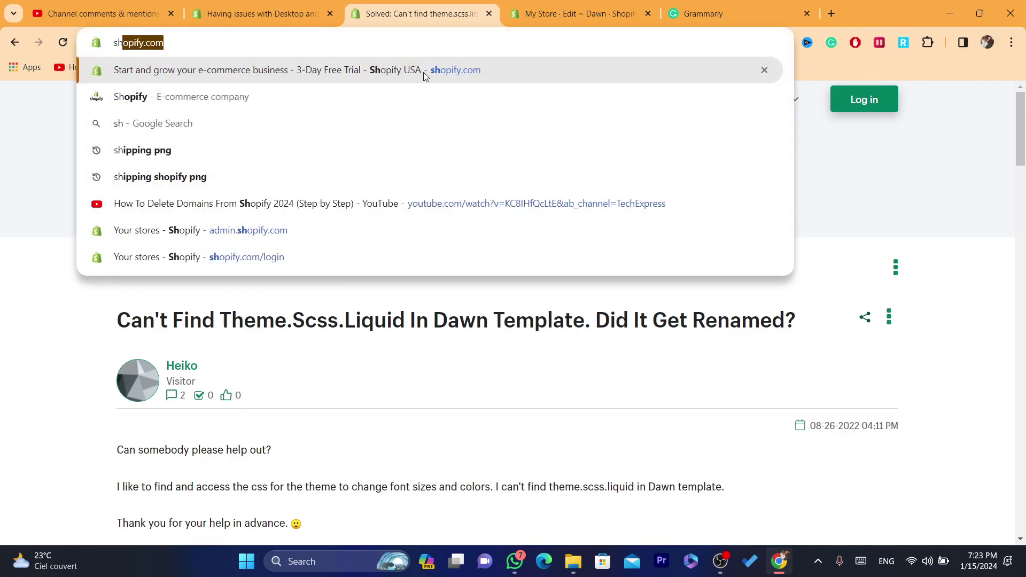
left_click(423, 72)
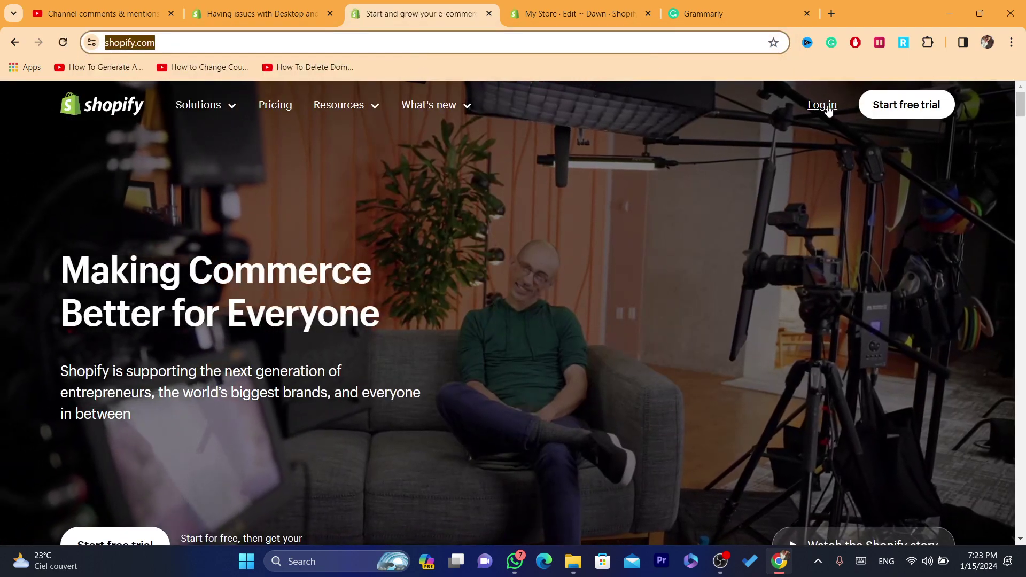
left_click(828, 108)
left_click(433, 37)
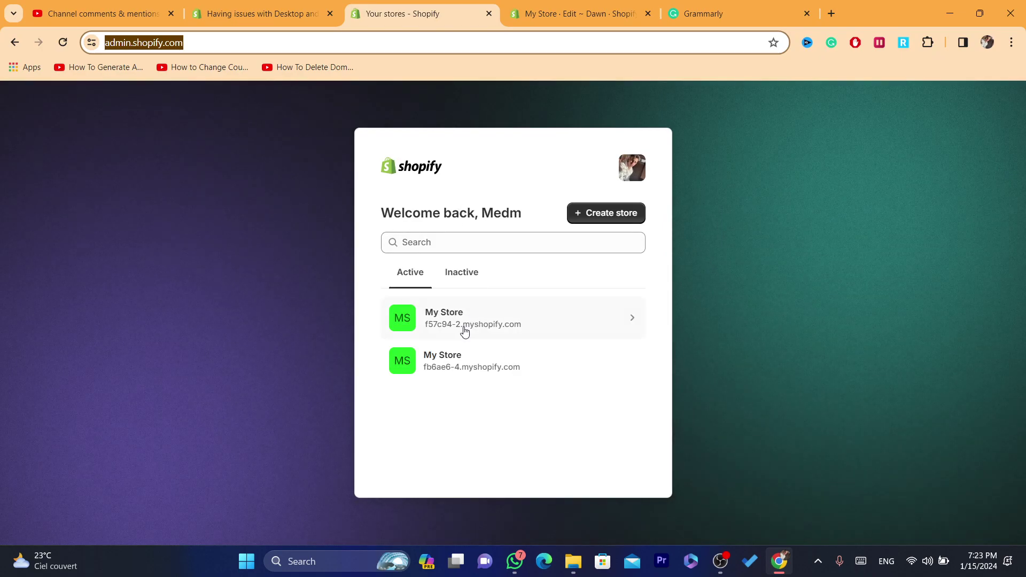
- Open the second store's admin, select the forum's mobile media-query CSS, then go to Online Store
left_click(460, 360)
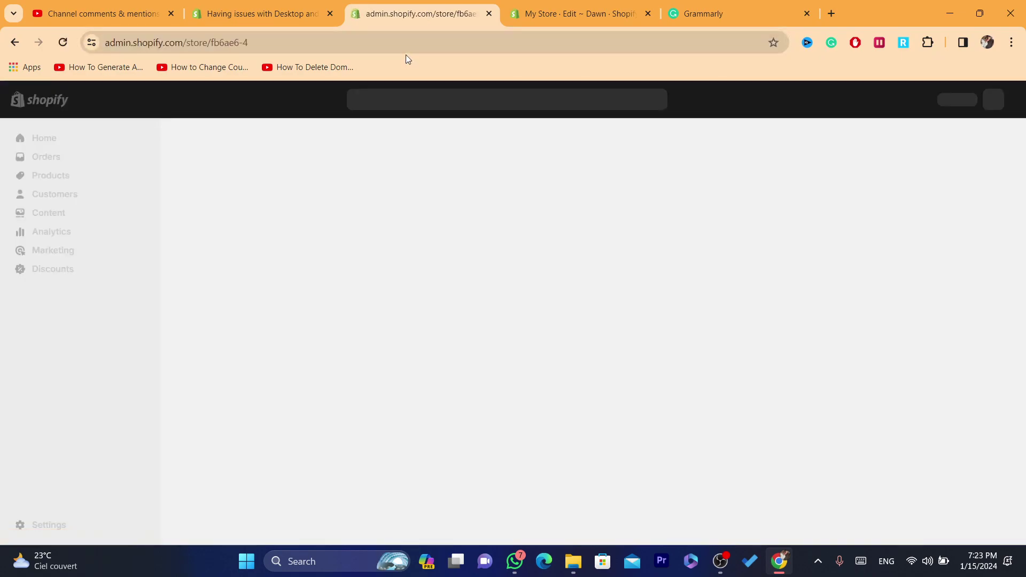
left_click(399, 43)
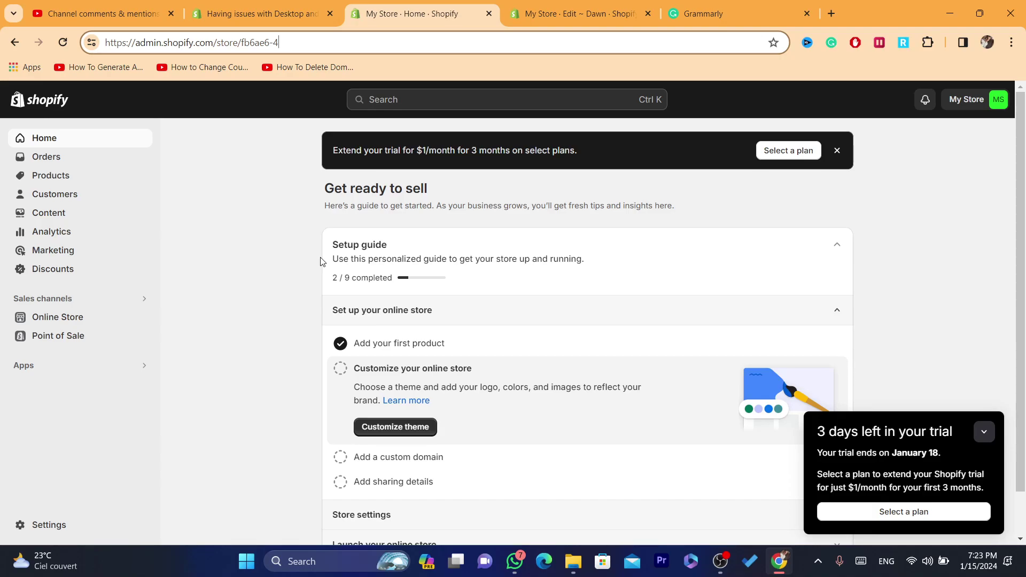
left_click(274, 10)
left_click_drag(113, 351, 256, 565)
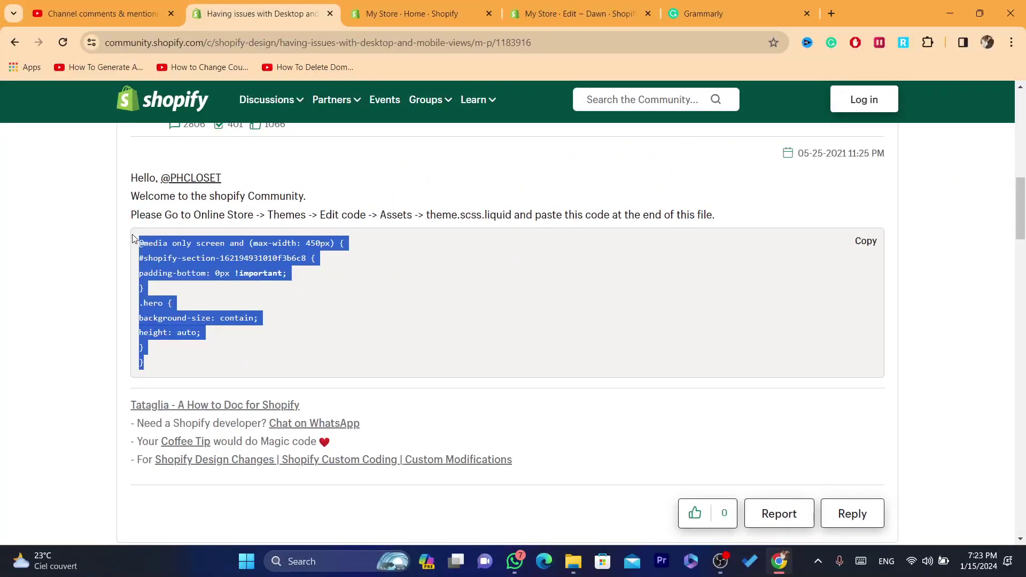
left_click_drag(132, 234, 191, 374)
left_click(362, 6)
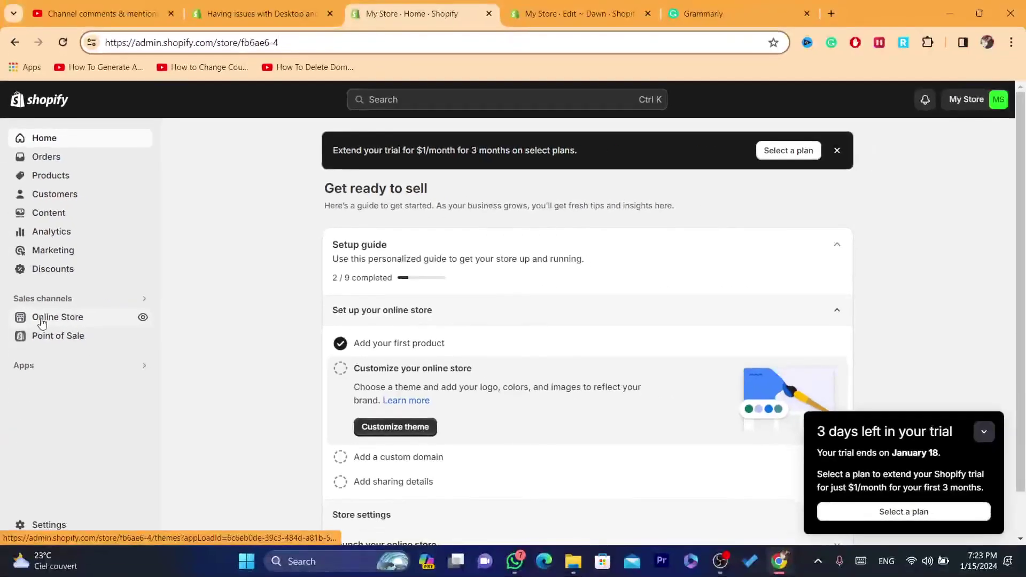
left_click(42, 320)
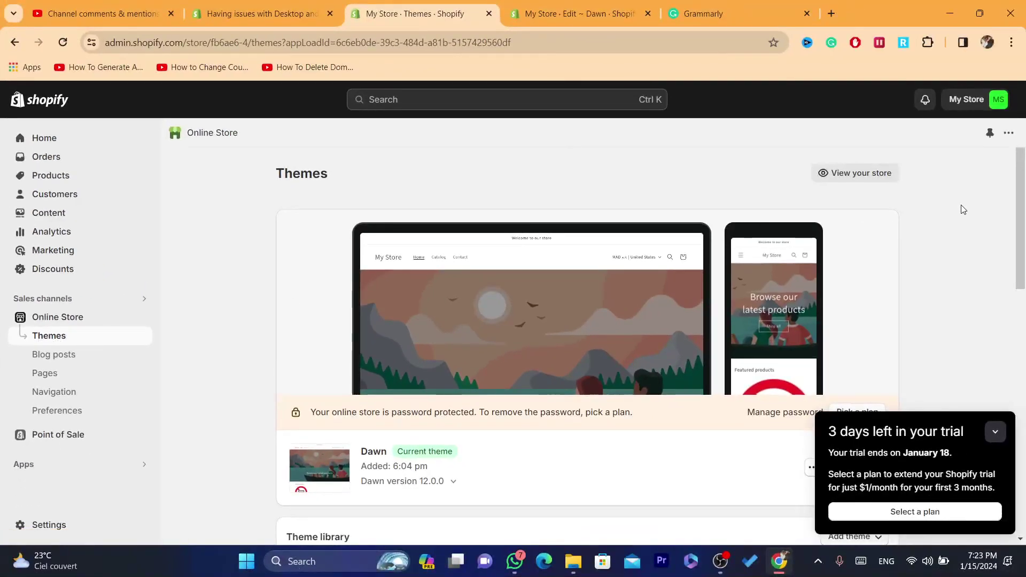
- Scroll down to the current theme and open its '...' actions menu
scroll(702, 258, "down", 3)
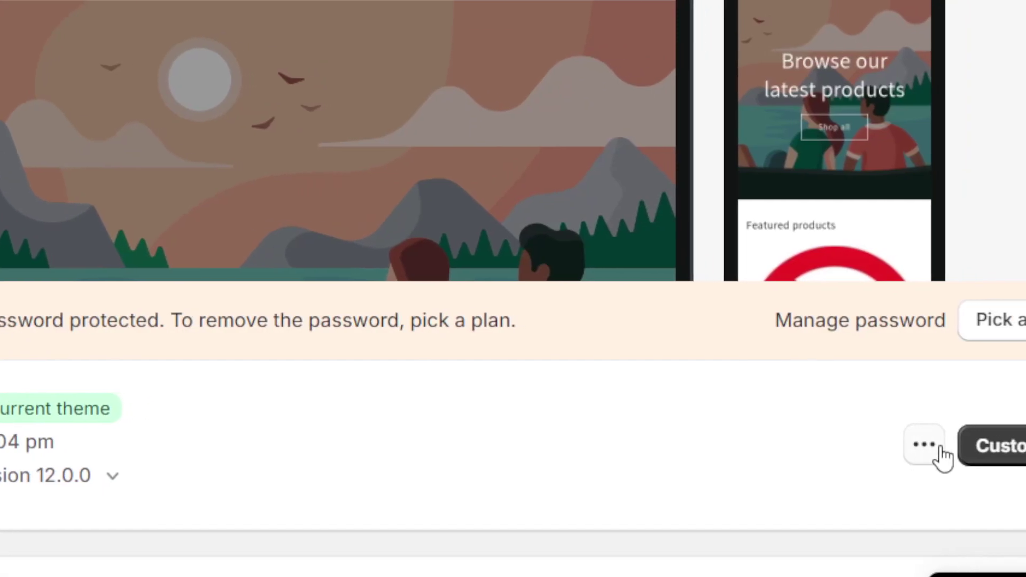
left_click(939, 450)
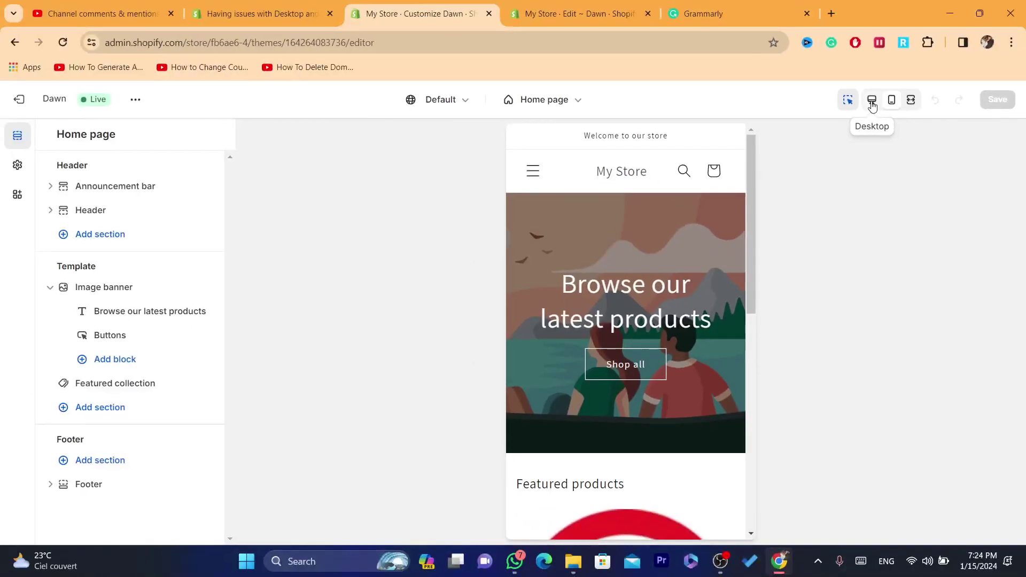
- Switch the Dawn home page preview to desktop width and scroll it down
left_click(859, 143)
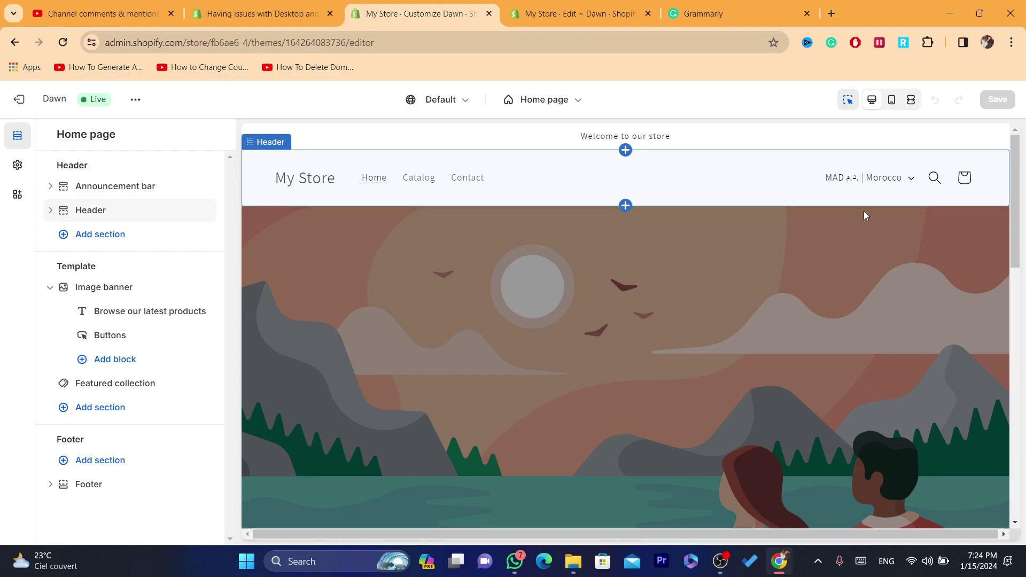
mouse_move(1018, 179)
left_mouse_down()
mouse_move(1018, 388)
mouse_move(1024, 160)
left_mouse_up()
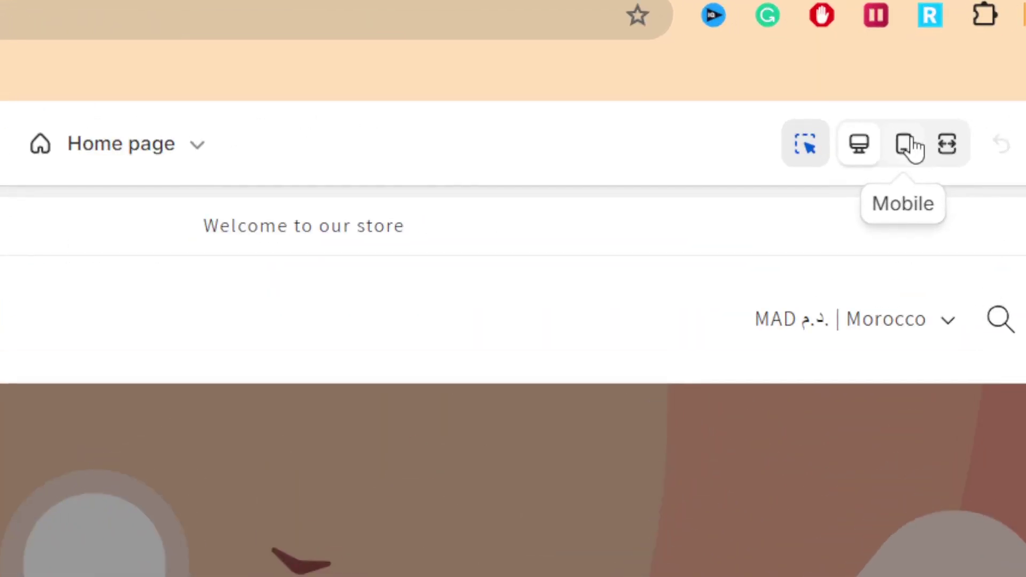
- Preview at mobile width and cycle the banner heading size through Medium and Small, back to Large
left_click(911, 145)
mouse_move(752, 181)
left_mouse_down()
mouse_move(758, 229)
mouse_move(746, 179)
left_mouse_up()
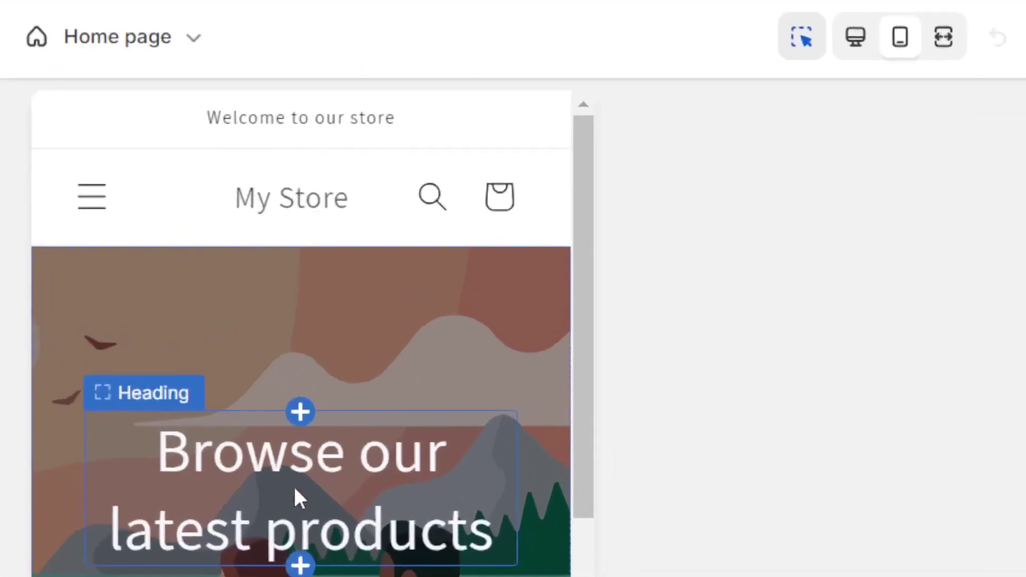
left_click(335, 470)
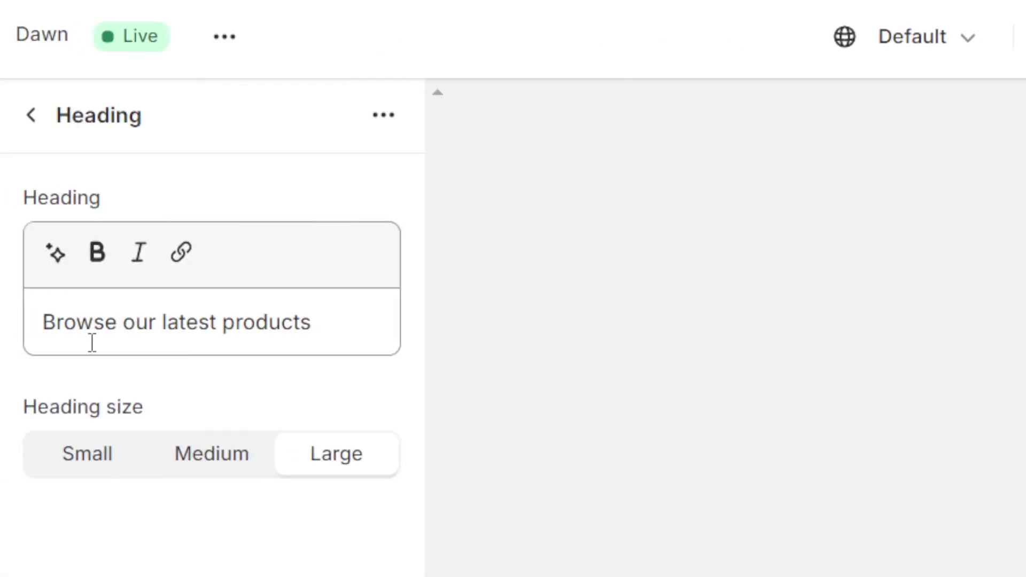
triple_click(91, 343)
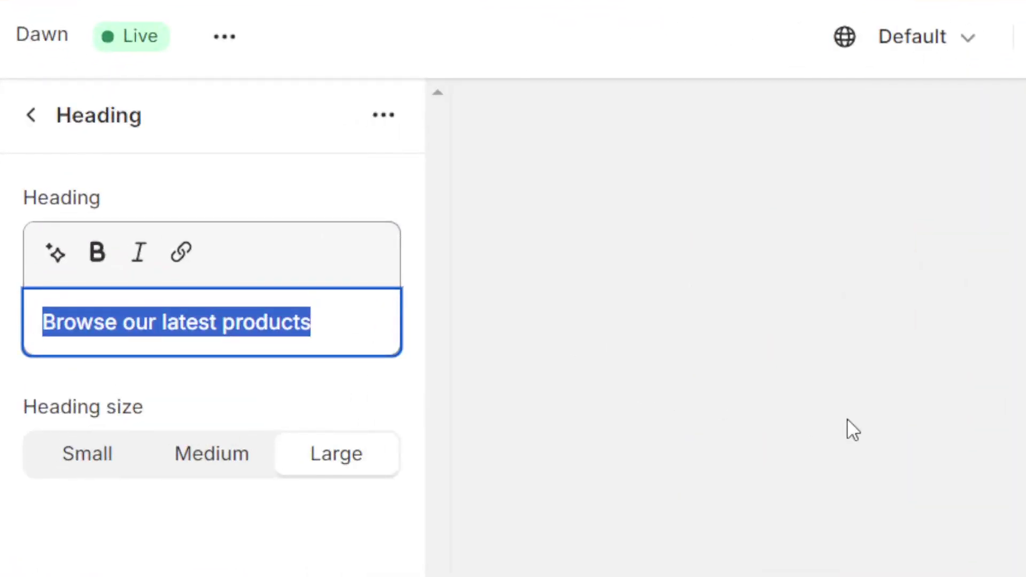
left_click(265, 456)
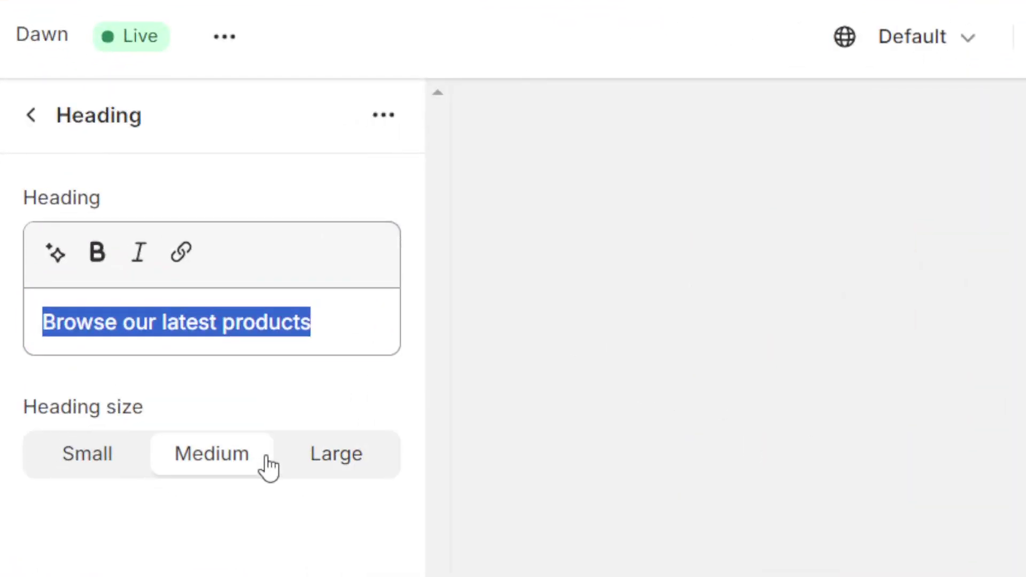
left_click(86, 467)
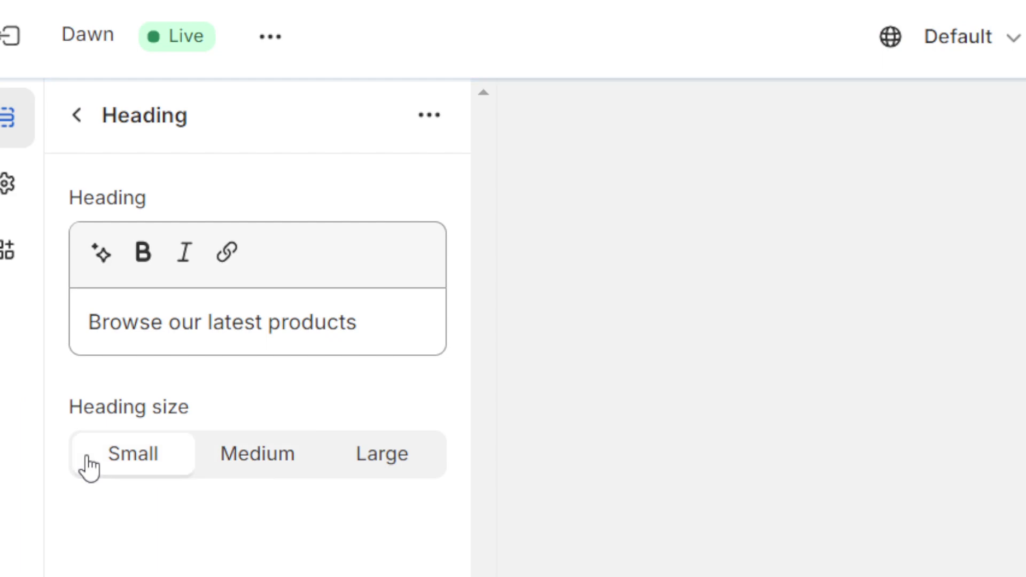
left_click(359, 471)
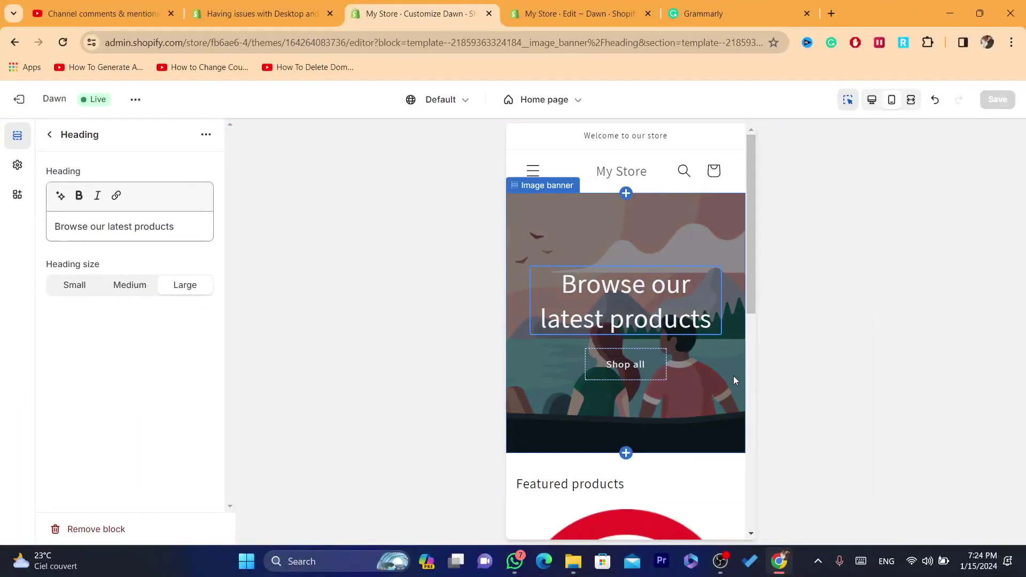
- Preview the 'no card shirt' product page from Featured collection and open Product information settings
left_click_drag(753, 254, 758, 399)
left_click(651, 349)
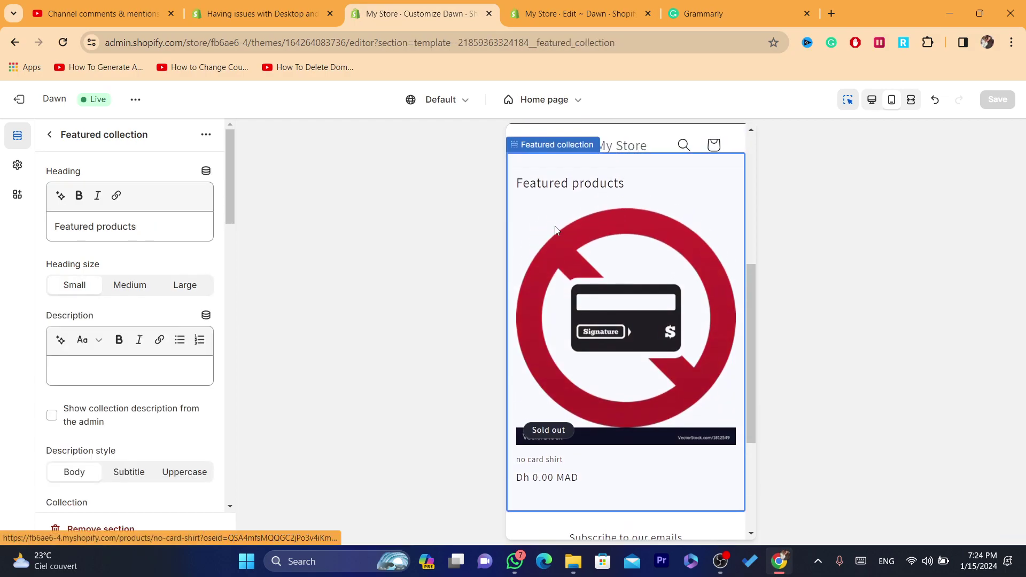
left_click(582, 466)
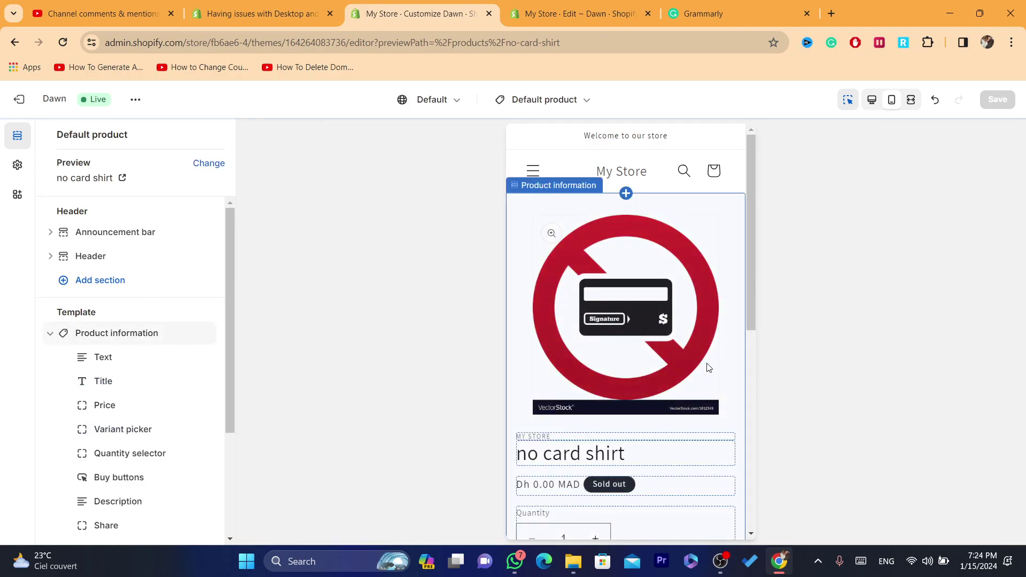
left_click(700, 368)
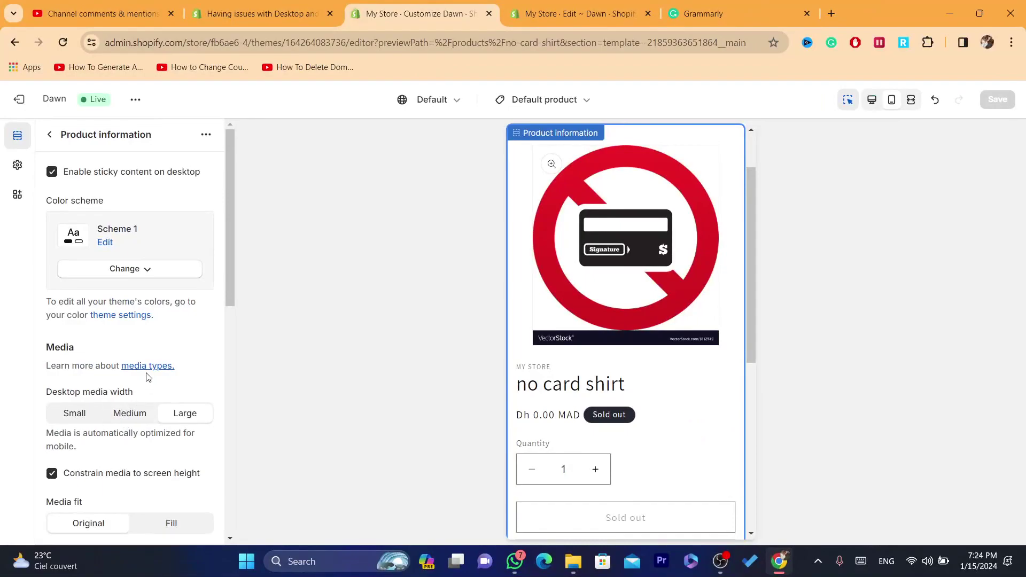
- Try desktop media width Medium and Small, restore Large, and return to the template section list
left_click(128, 417)
left_click(76, 414)
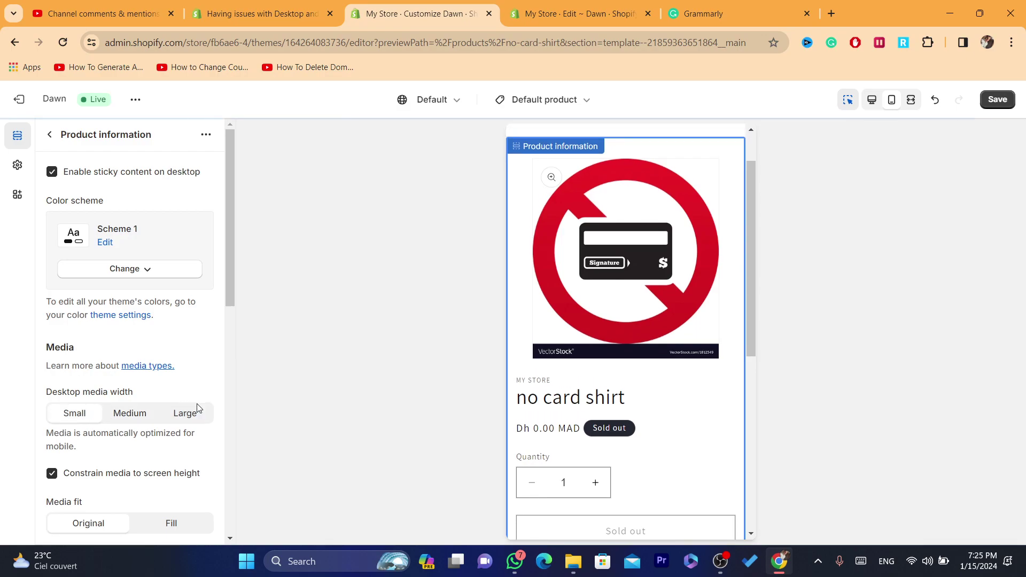
left_click(186, 413)
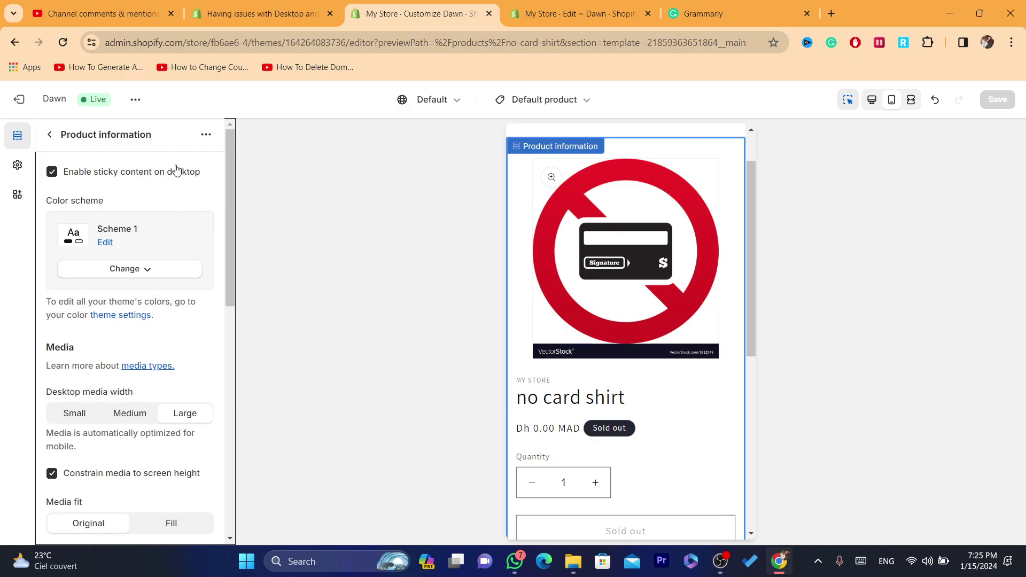
left_click(49, 134)
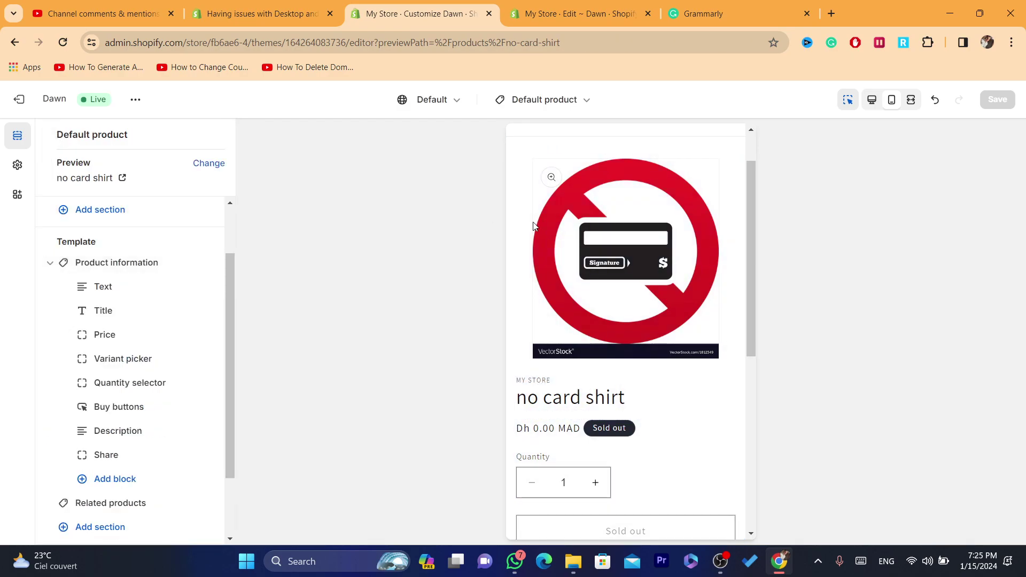
- Return to the home page editor, open Image banner settings (Large height, 40% overlay), and open a new tab
left_click(14, 42)
left_click(409, 43)
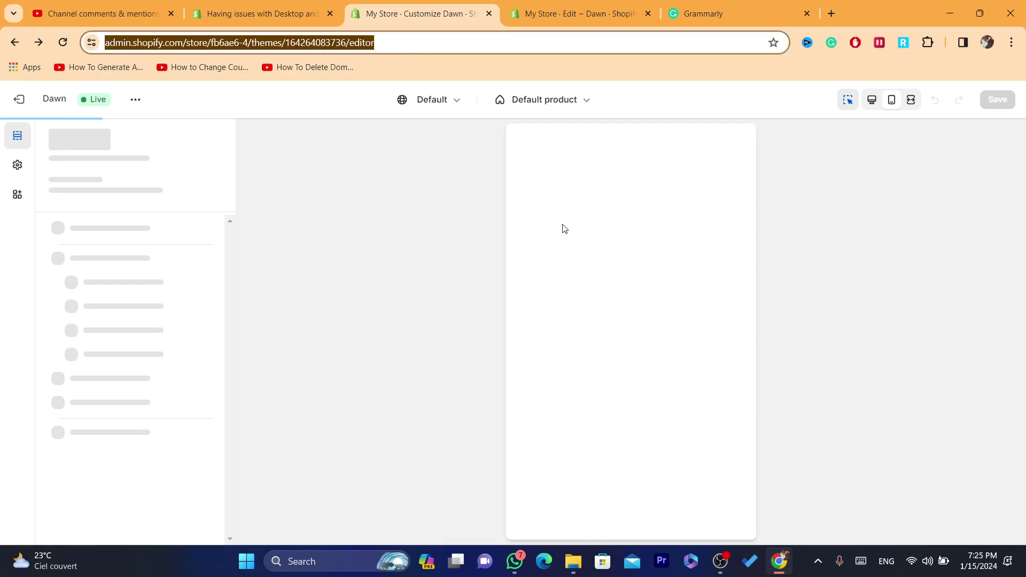
left_click(442, 51)
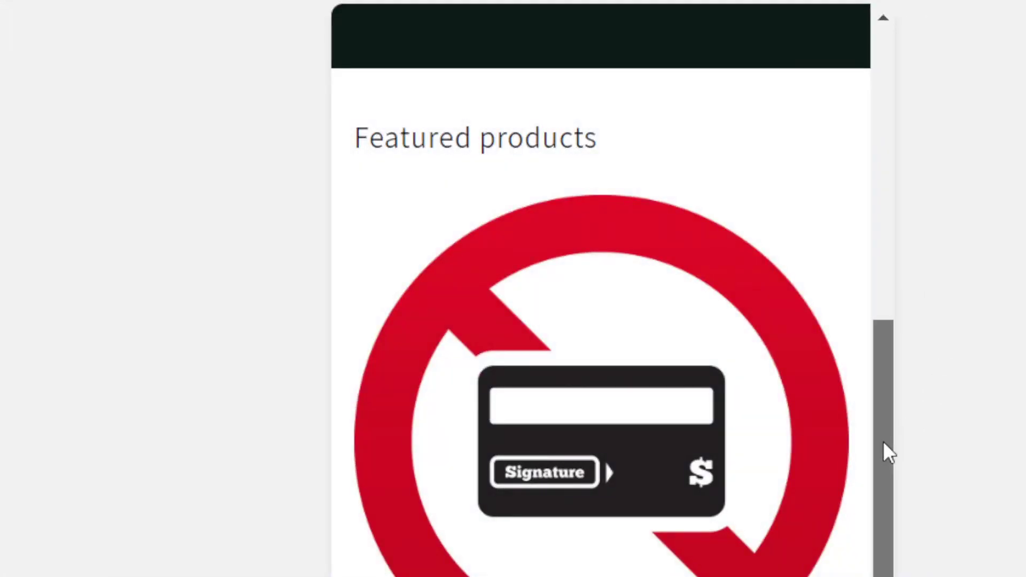
left_click_drag(751, 321, 737, 165)
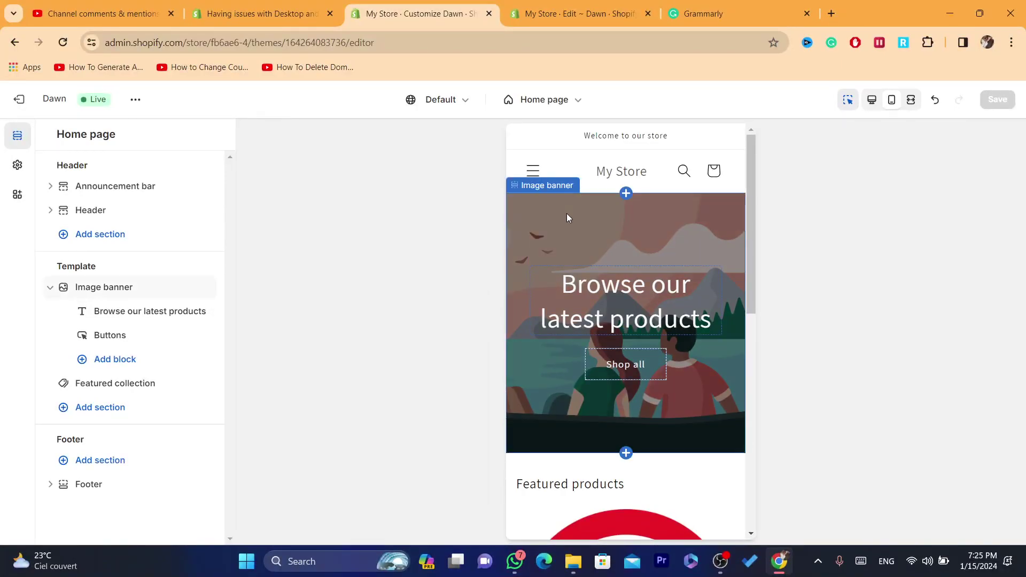
left_click(541, 191)
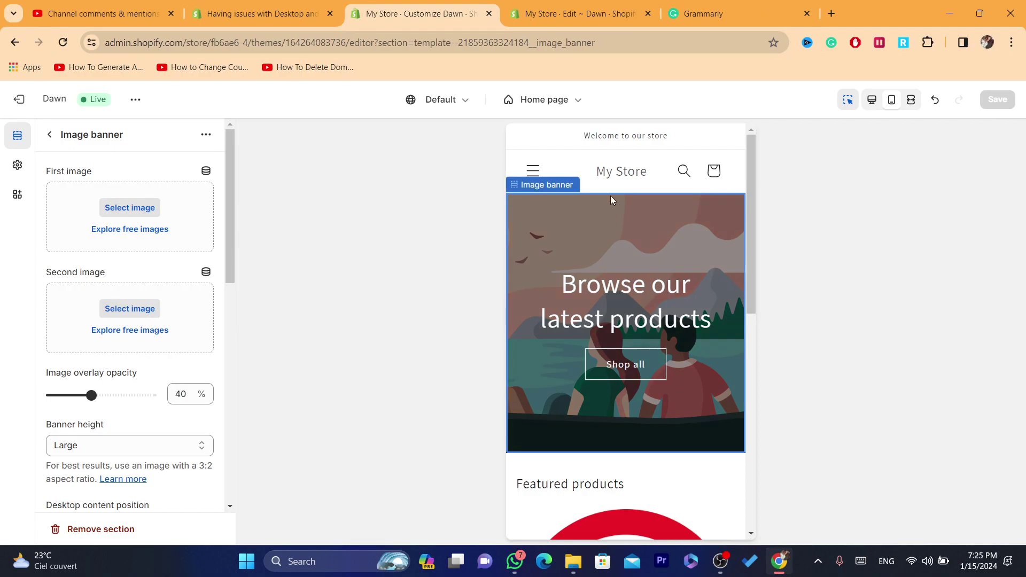
left_click(831, 13)
- Search 'image banner size mobile' for Shopify and highlight the 1200 x 600 pixels recommendation
type("imag")
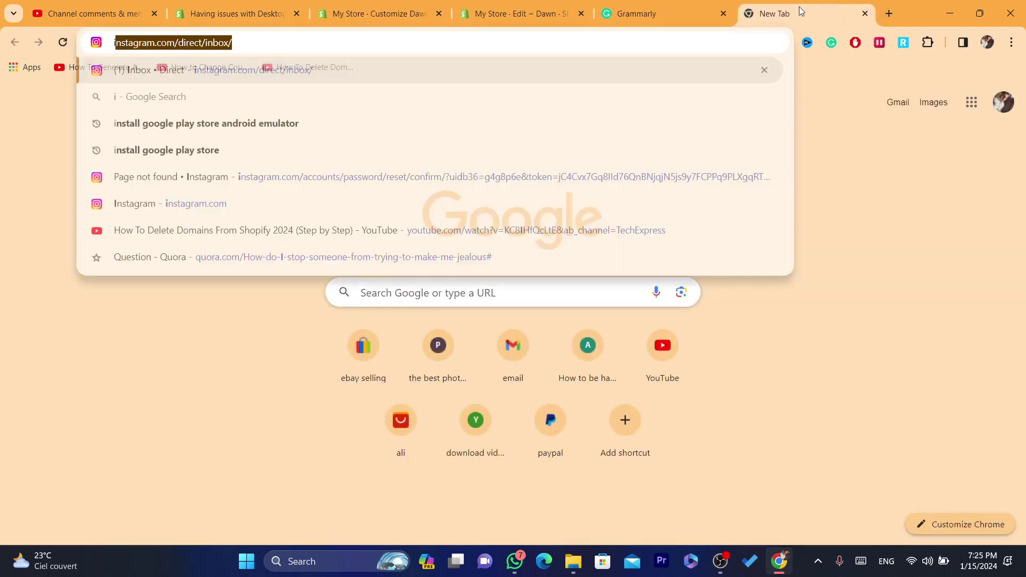
key("BackSpace")
key("BackSpace")
key("BackSpace")
key("BackSpace")
type("im")
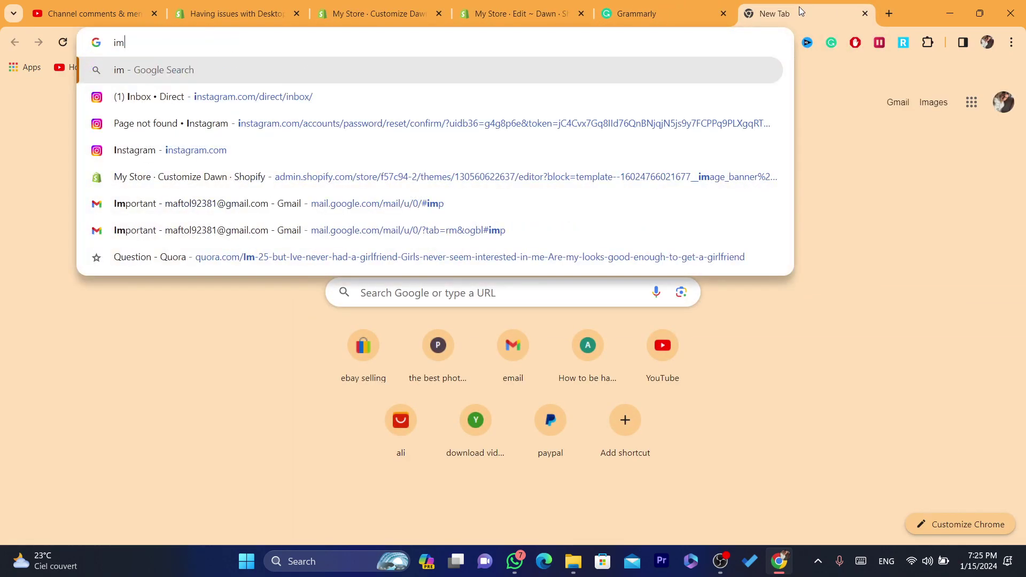
type("age banne")
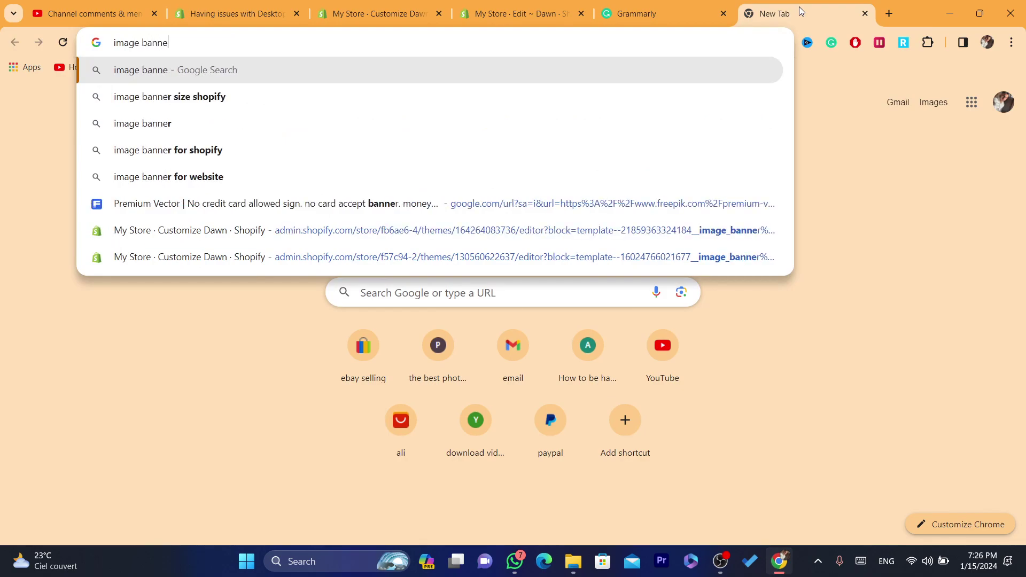
type("r size ")
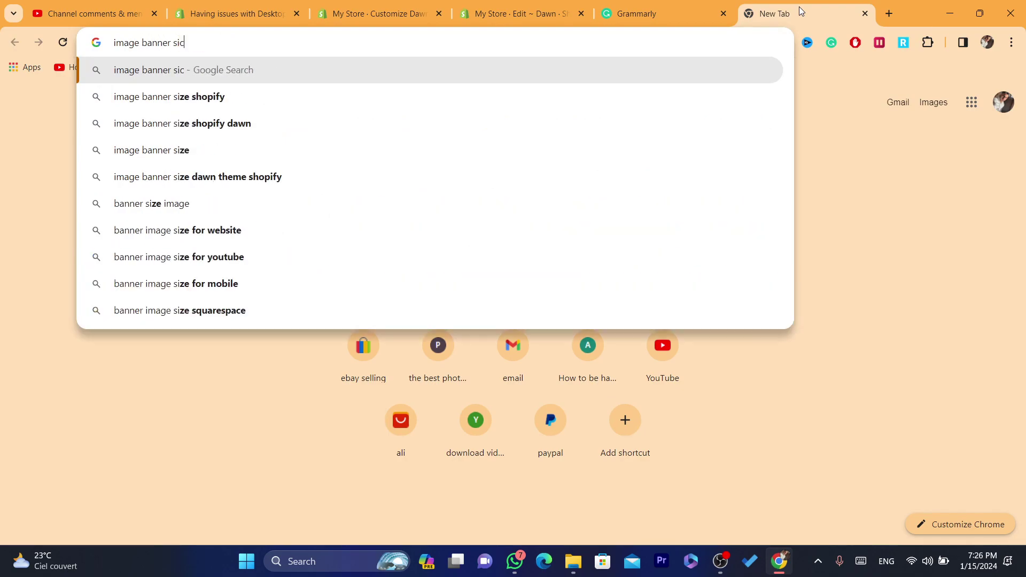
type("mob")
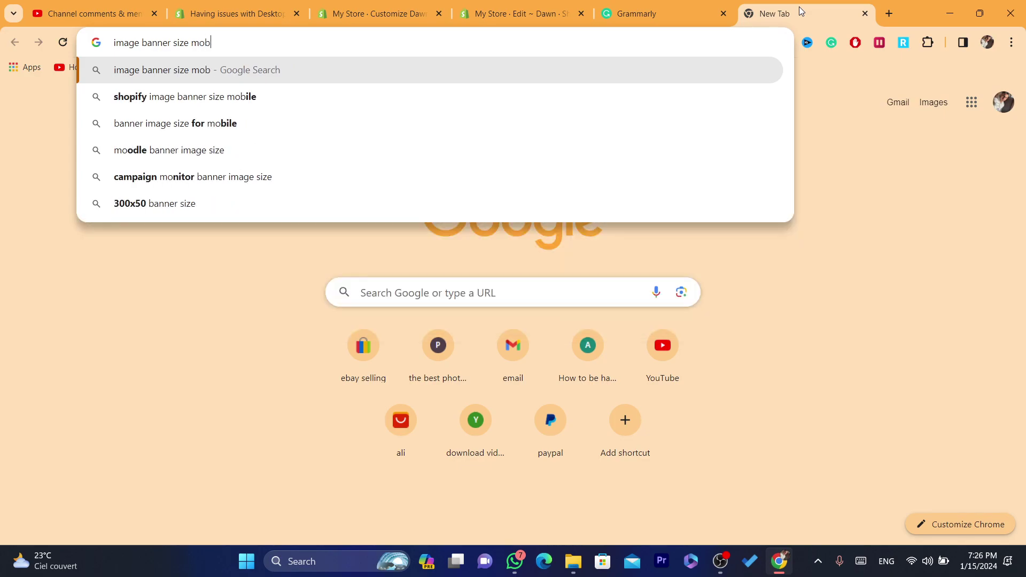
left_click(567, 93)
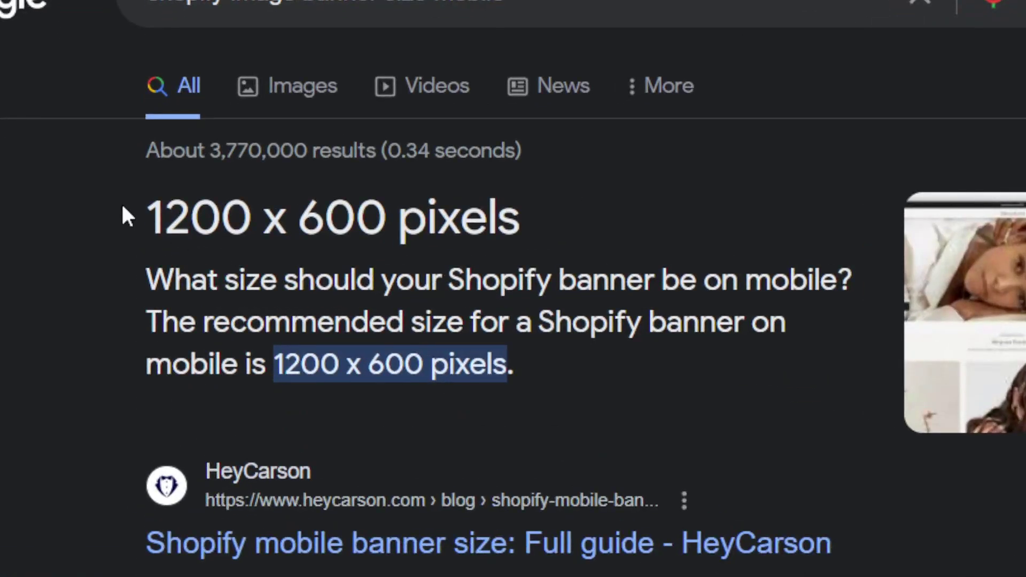
left_click_drag(128, 216, 570, 235)
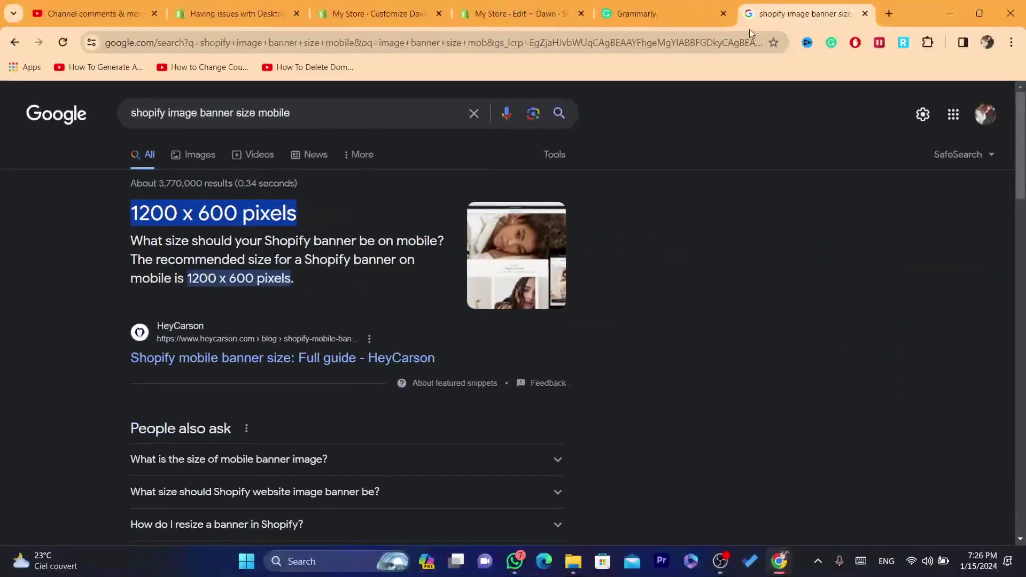
left_click(502, 11)
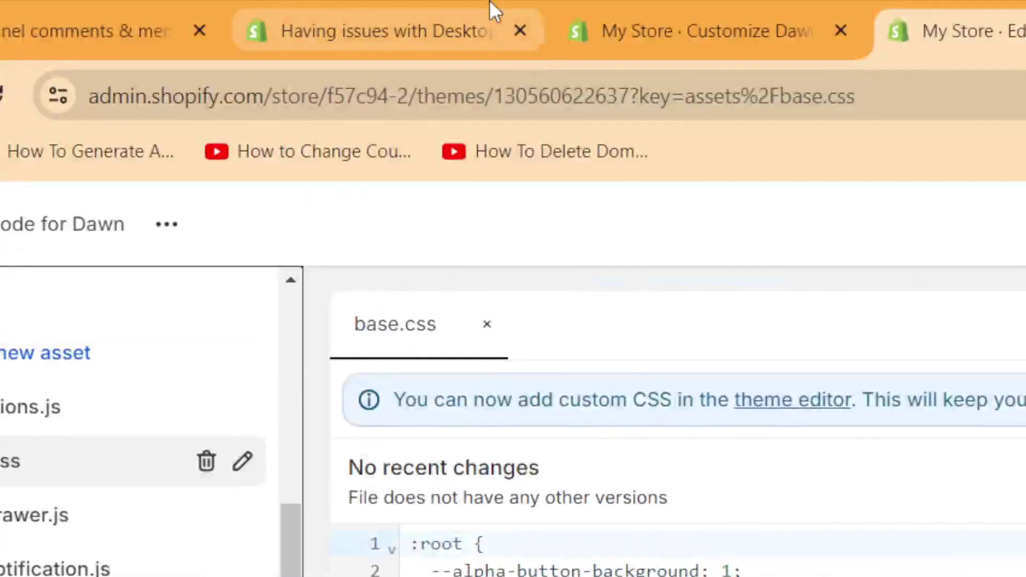
- Scroll the Customize Dawn preview to check the homepage hero banner
left_click(755, 11)
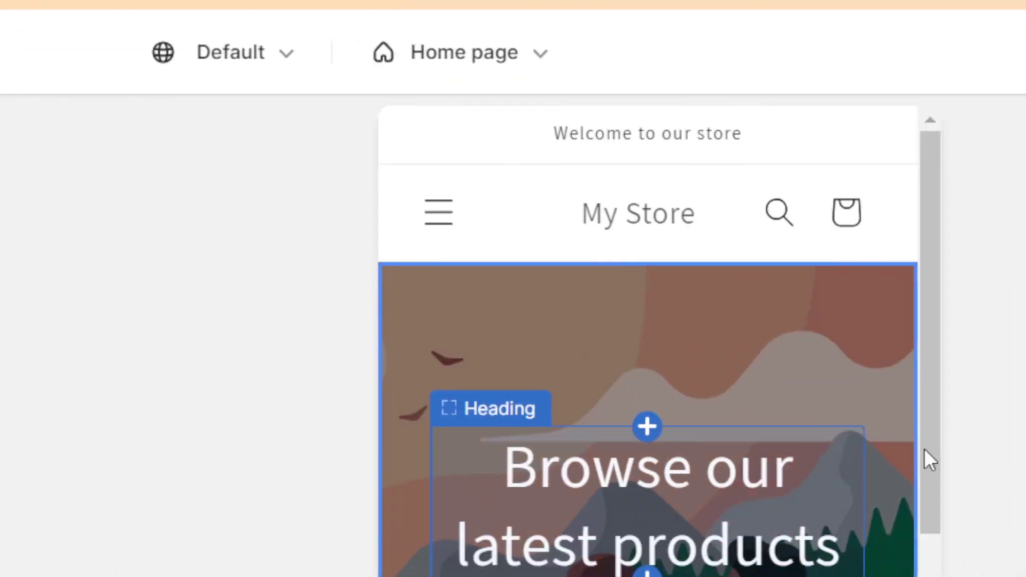
scroll(932, 481, "down", 1)
scroll(935, 489, "down", 5)
scroll(902, 247, "up", 4)
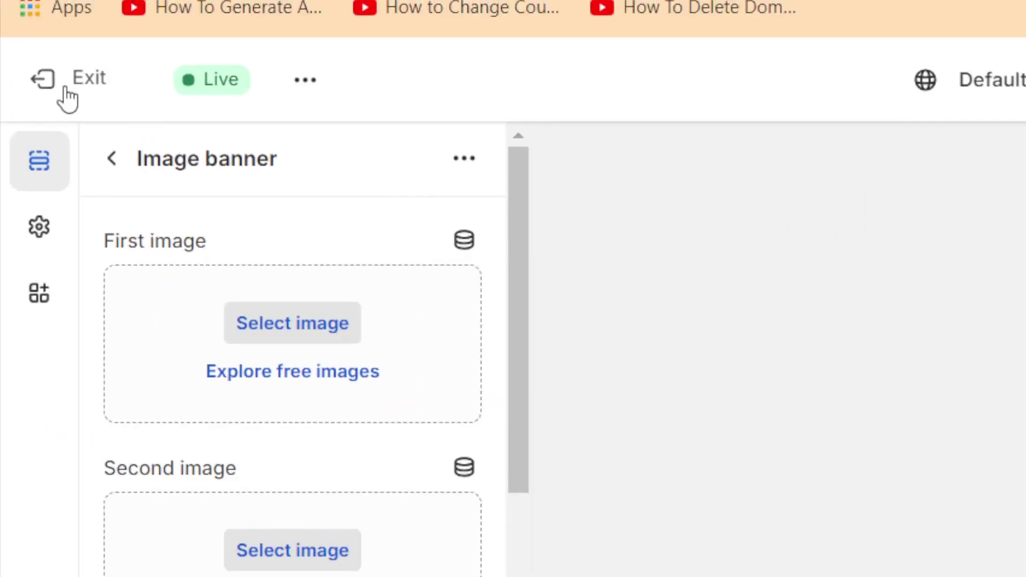
- Exit to the themes list, collapse the trial reminder, and open Dawn's extra actions menu
left_click(67, 98)
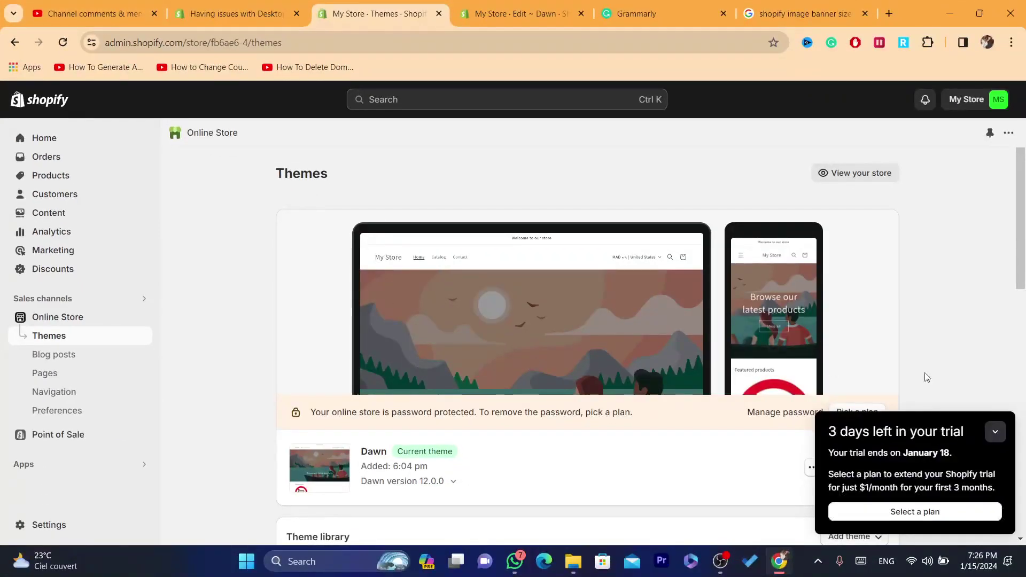
left_click(995, 426)
scroll(882, 267, "down", 3)
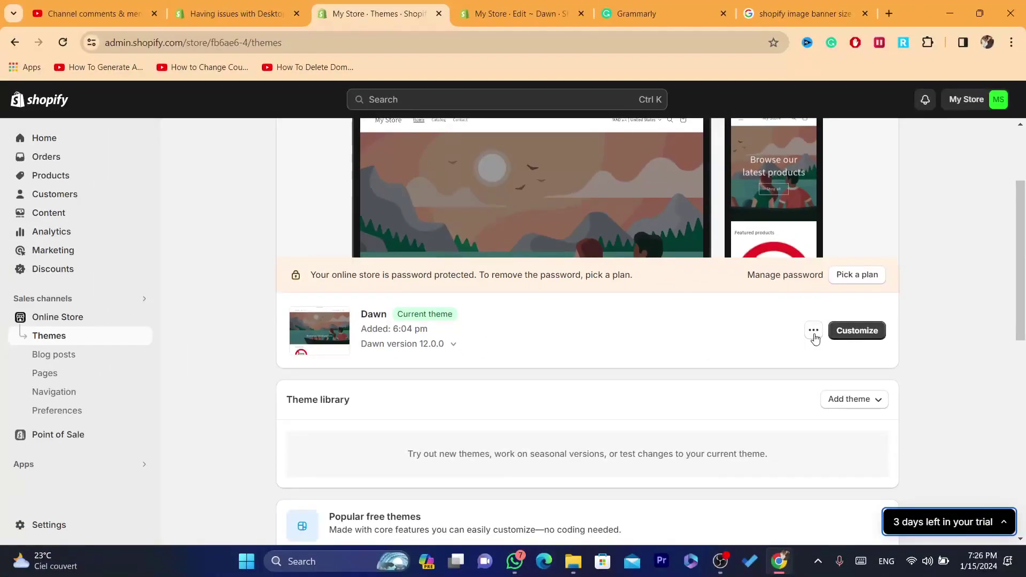
left_click(813, 332)
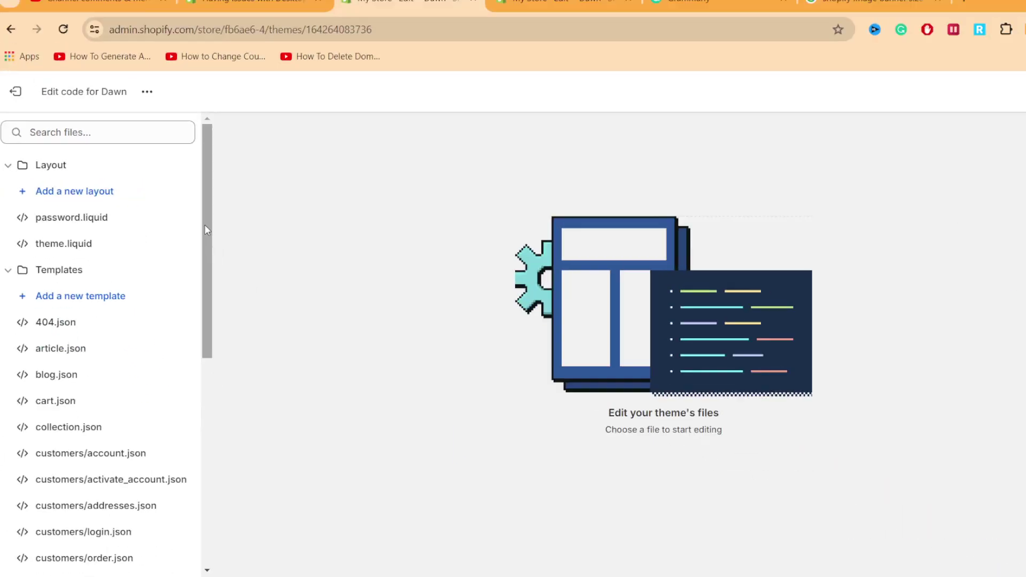
- Expand Dawn's Assets folder and open base.css in the code editor
left_click_drag(204, 230, 206, 480)
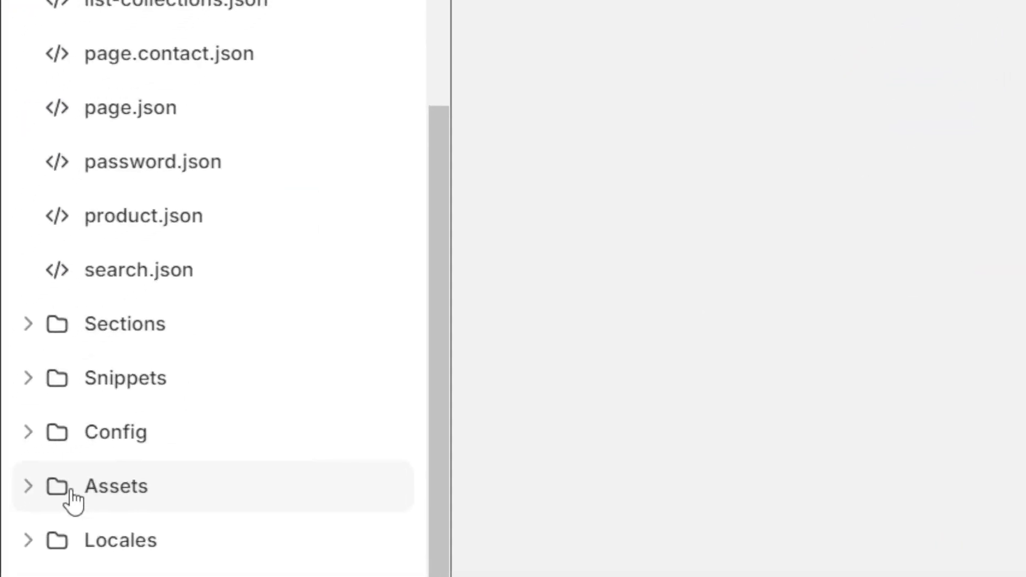
left_click(72, 494)
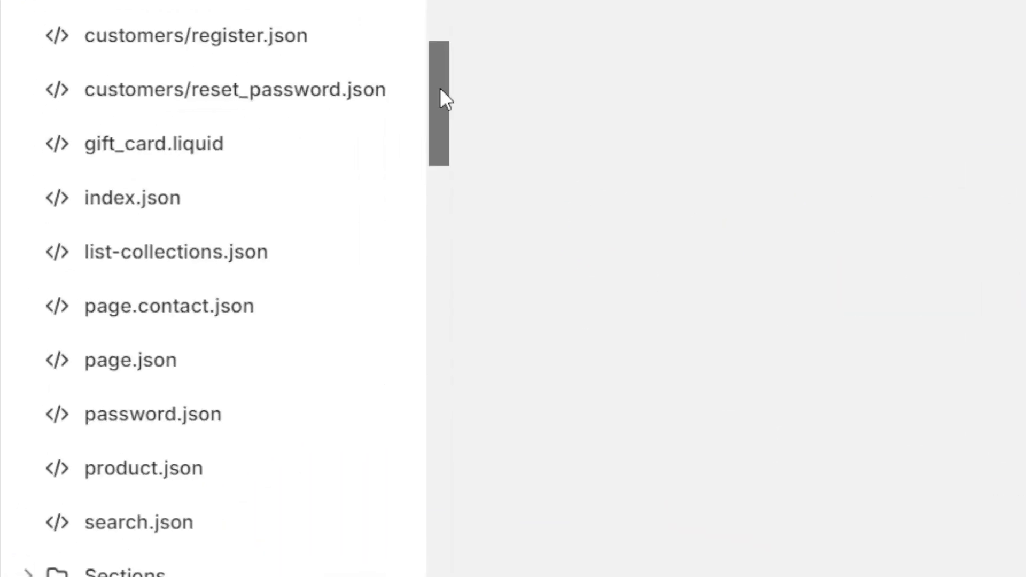
left_click_drag(441, 90, 449, 183)
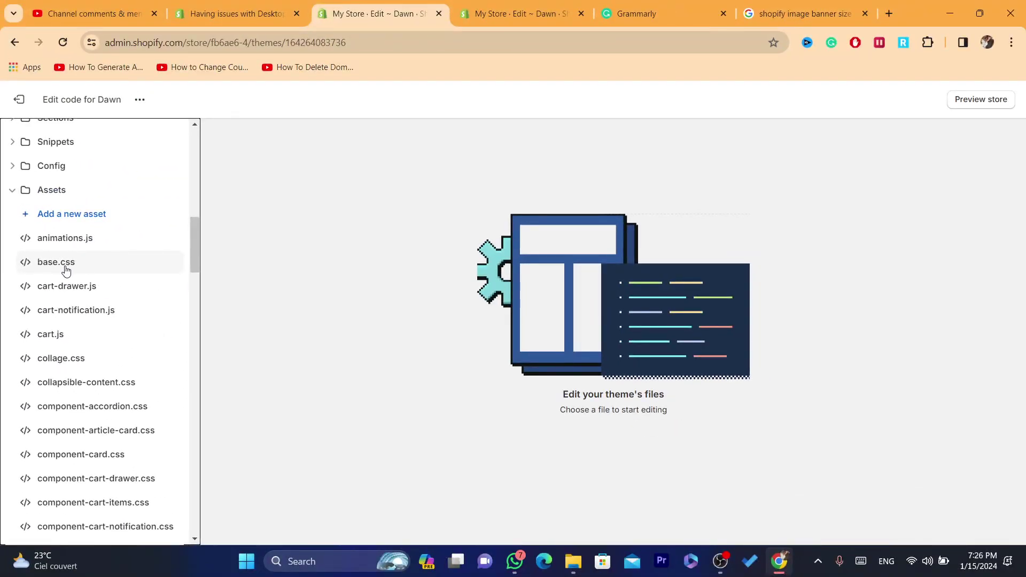
left_click(67, 267)
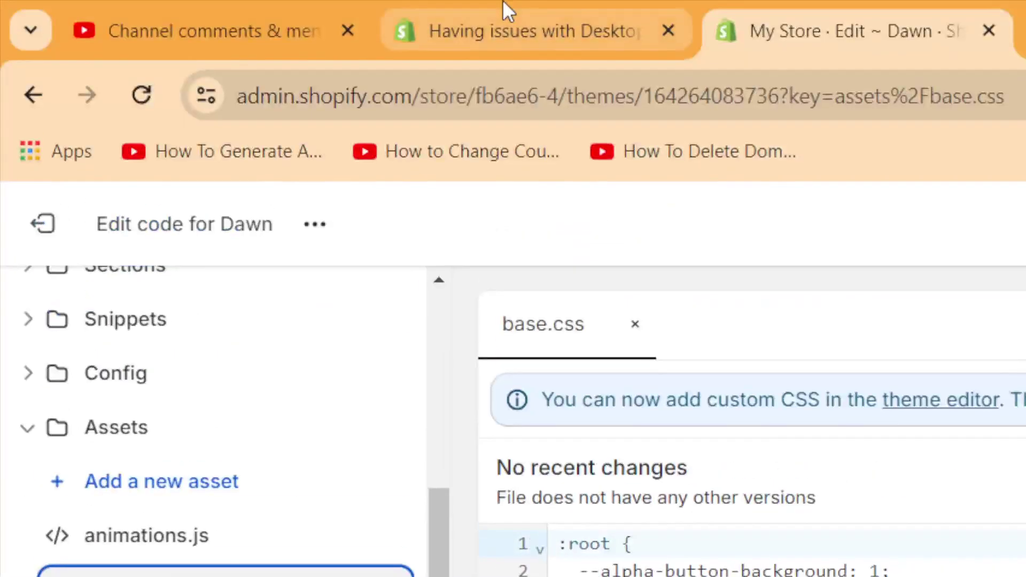
- Highlight the theme.scss.liquid file name mentioned in the community forum reply
left_click(247, 12)
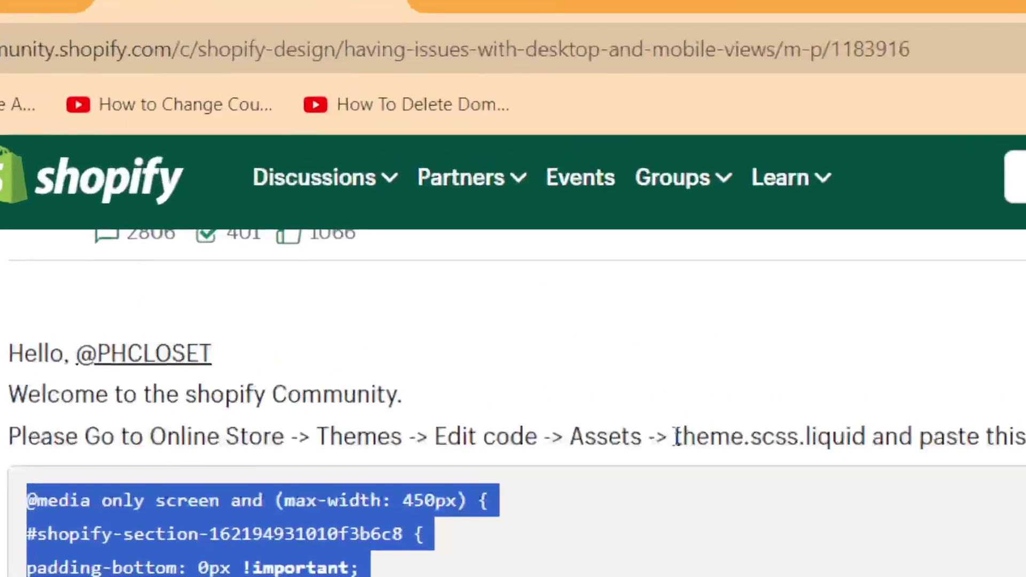
left_click_drag(427, 215, 470, 213)
left_click_drag(771, 434, 871, 448)
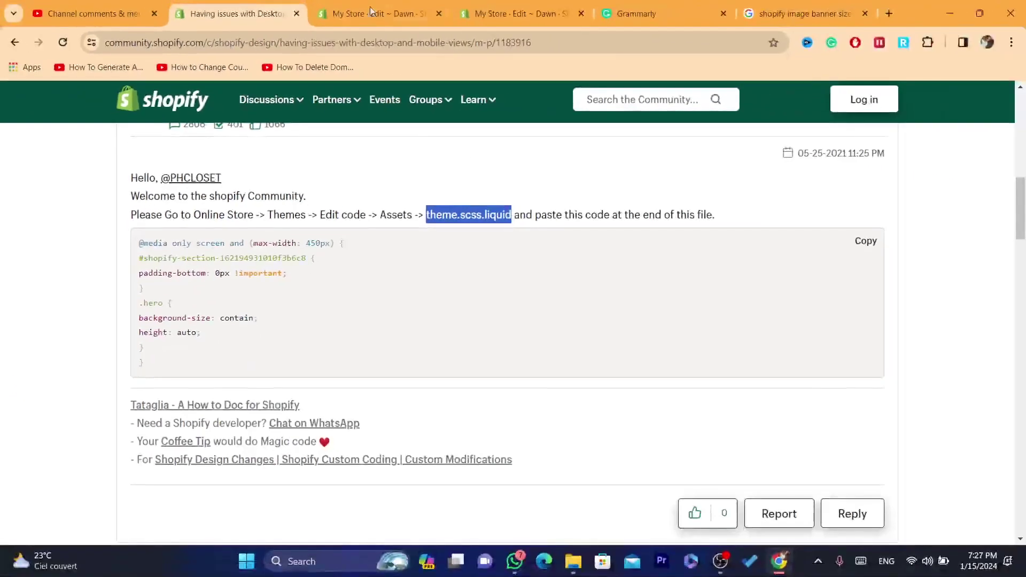
left_click(390, 12)
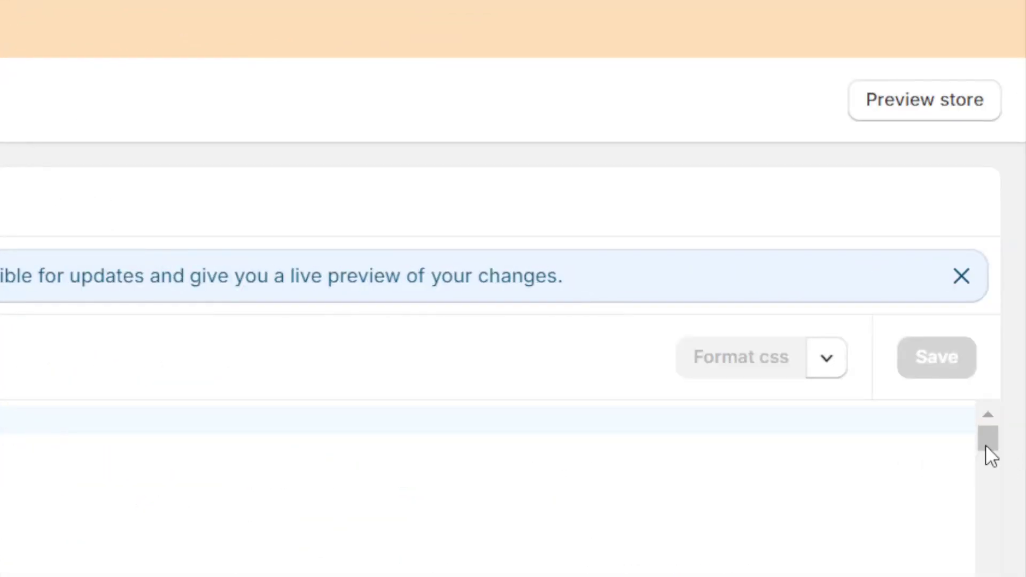
left_click_drag(988, 439, 987, 572)
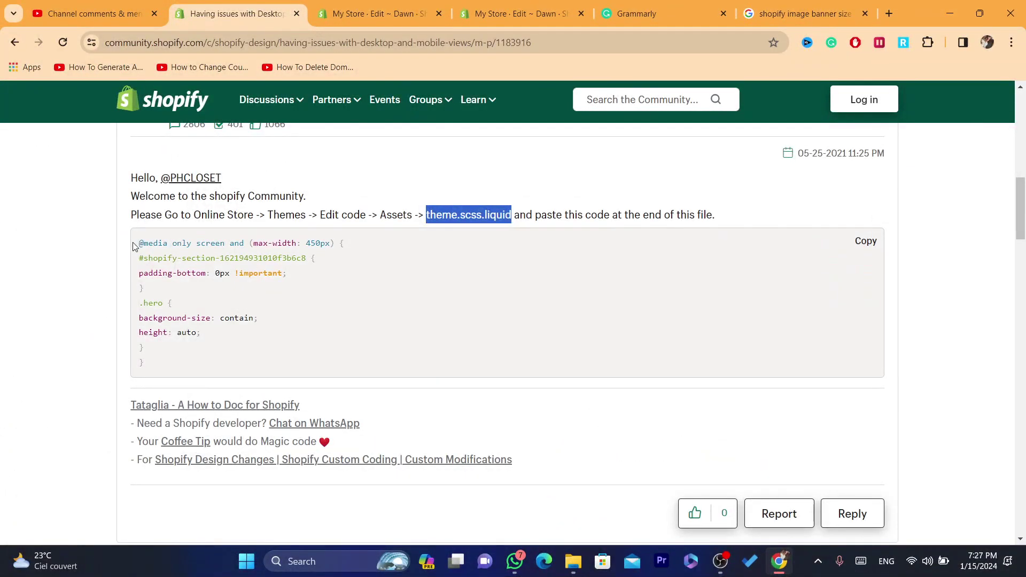
left_click_drag(135, 245, 233, 367)
key("ctrl+c")
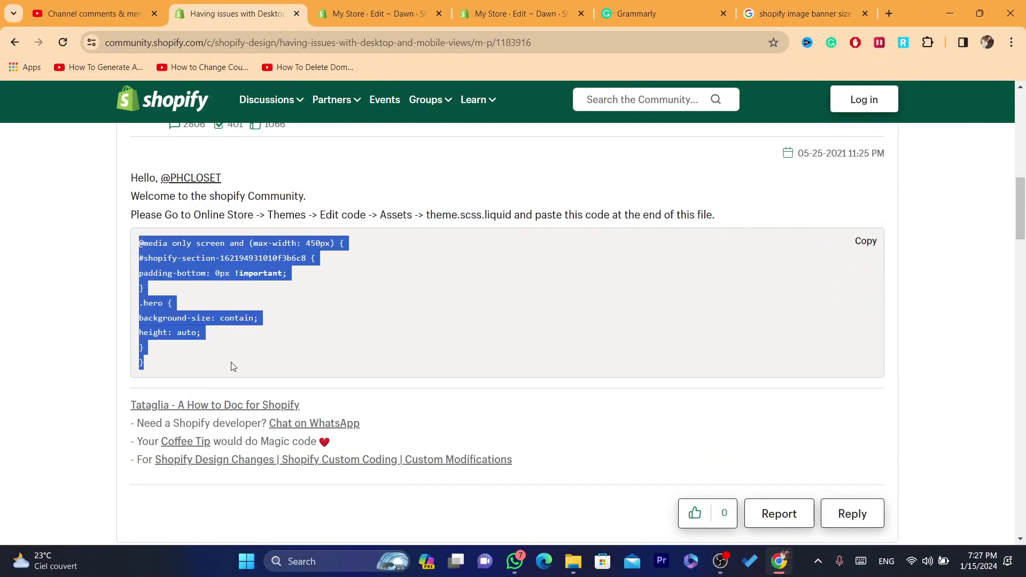
left_click(378, 7)
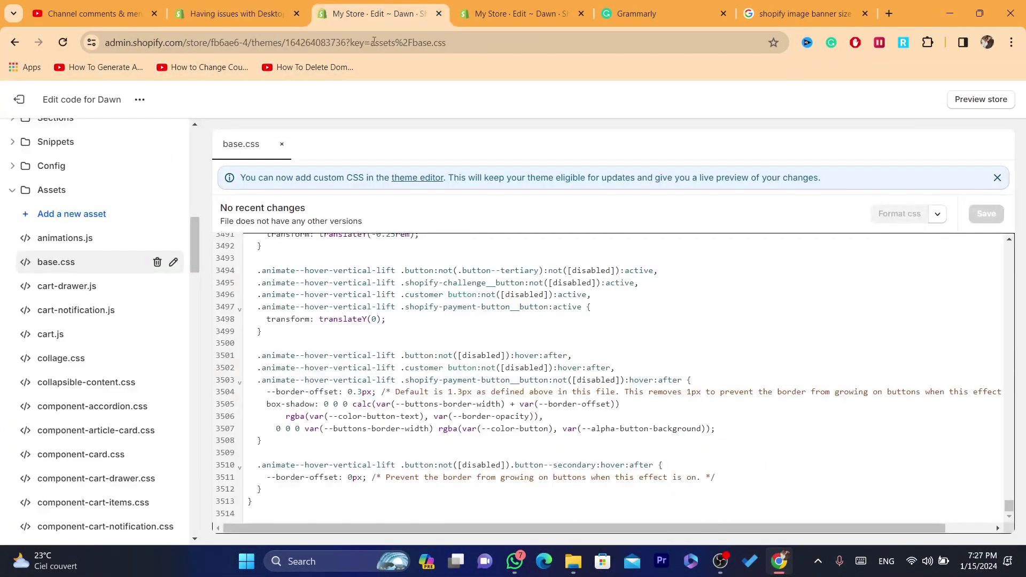
left_click(302, 500)
key("ctrl+v")
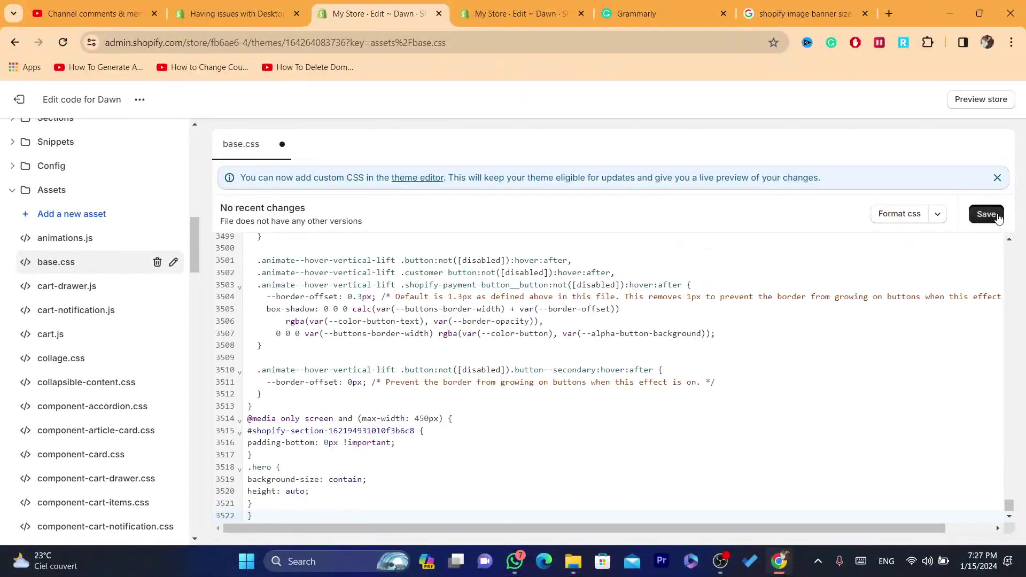
left_click(986, 214)
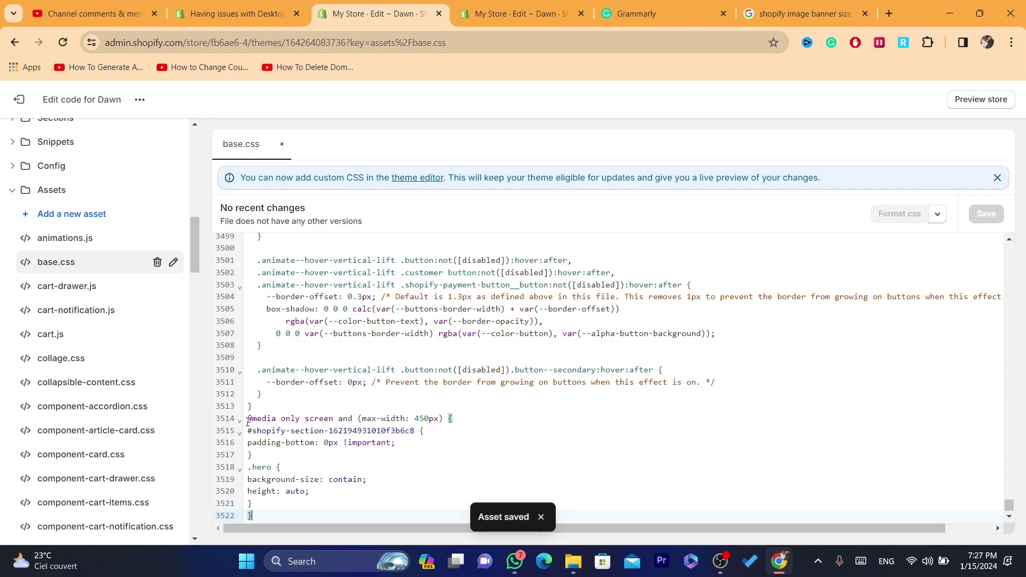
left_click_drag(249, 419, 298, 518)
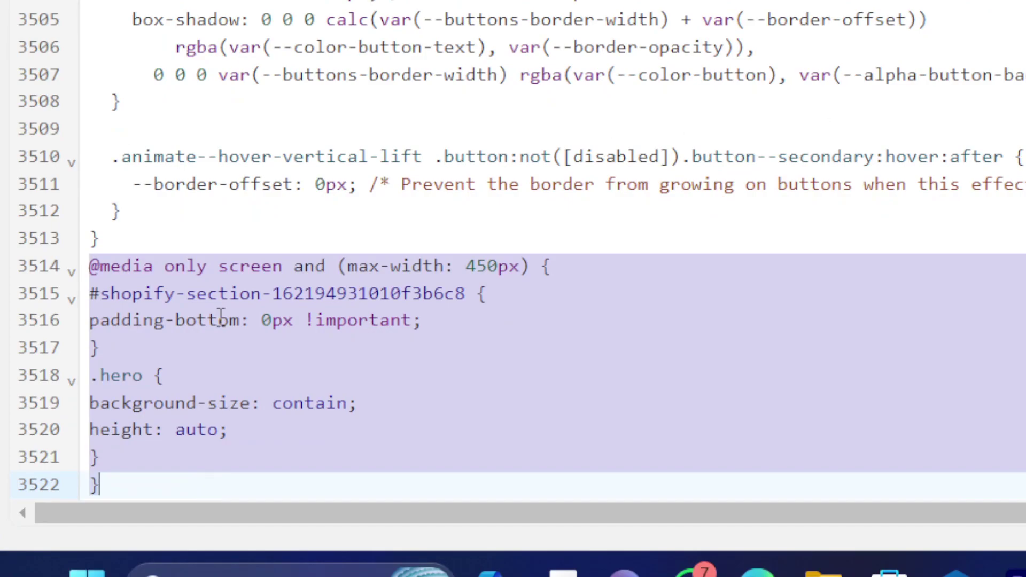
- Delete the pasted block, close the editor tab without saving, and switch to the other store's editor
key("BackSpace")
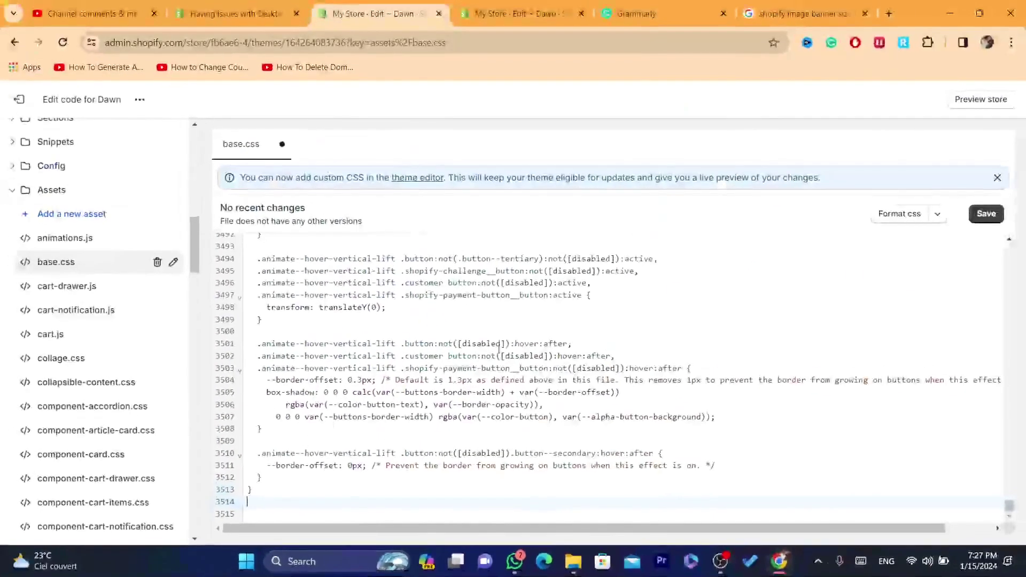
left_click(439, 14)
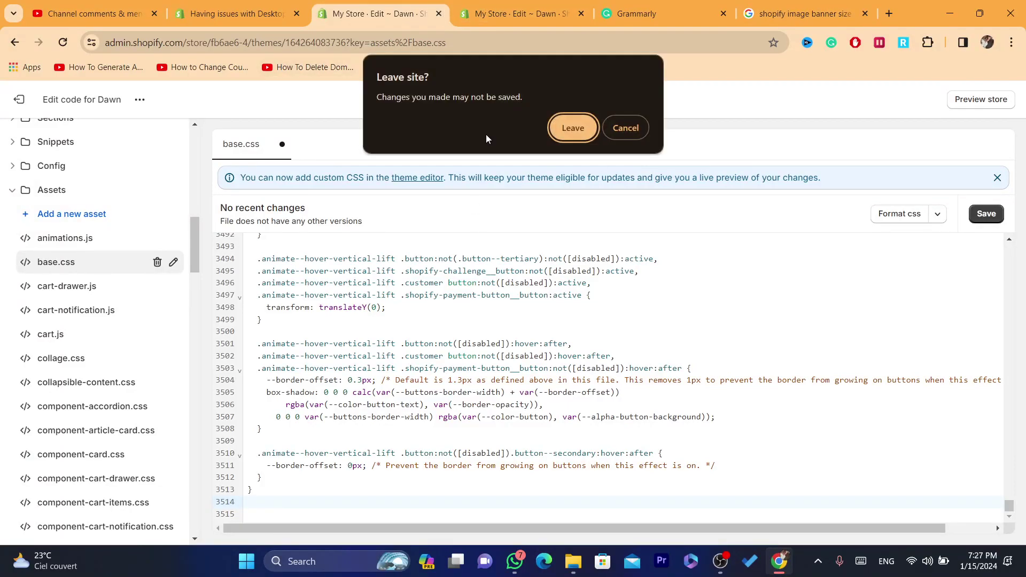
left_click(568, 128)
left_click(212, 5)
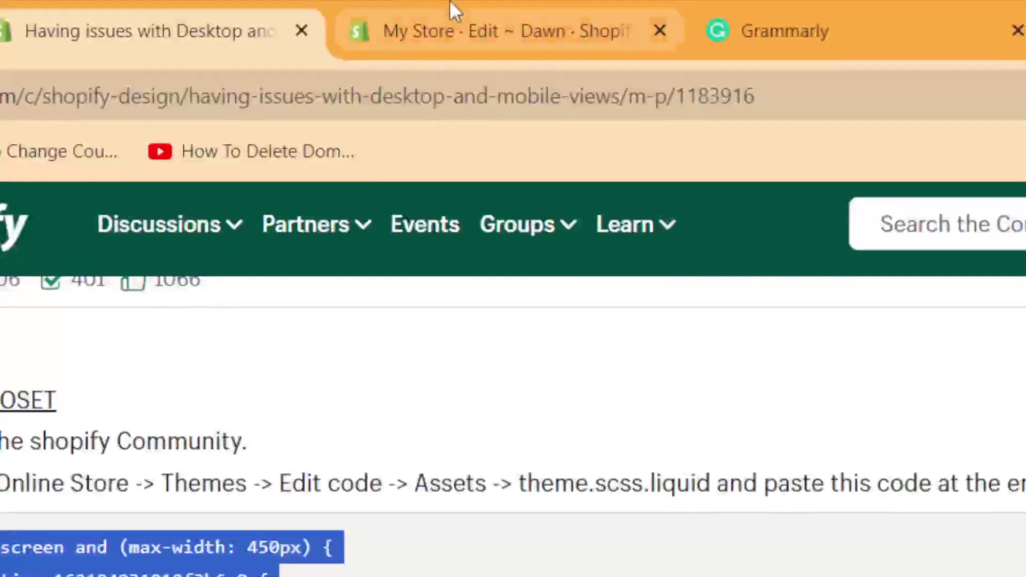
left_click(408, 7)
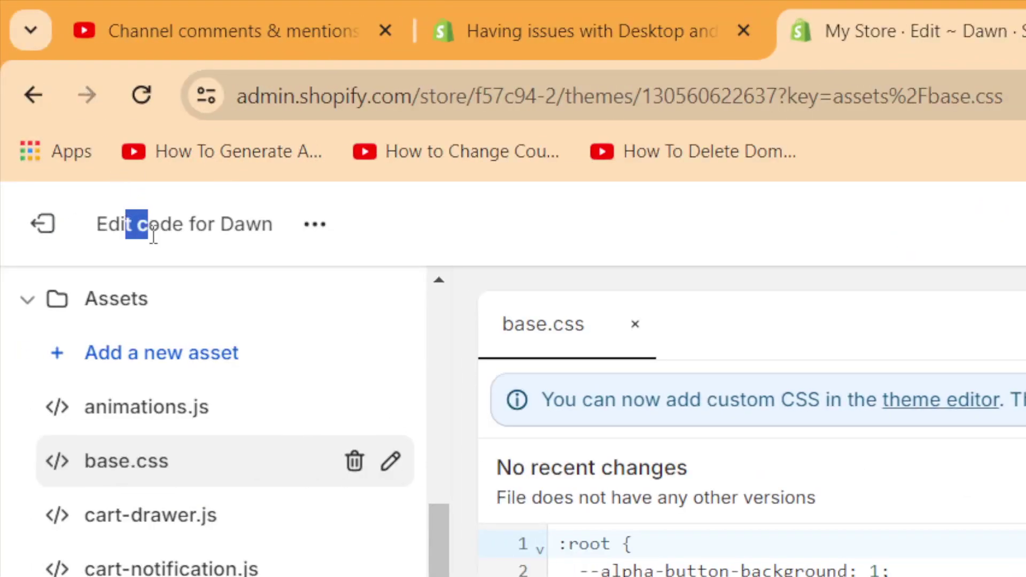
- Exit the code editor to the Themes page and collapse the '3 days left in your trial' reminder
left_click(43, 226)
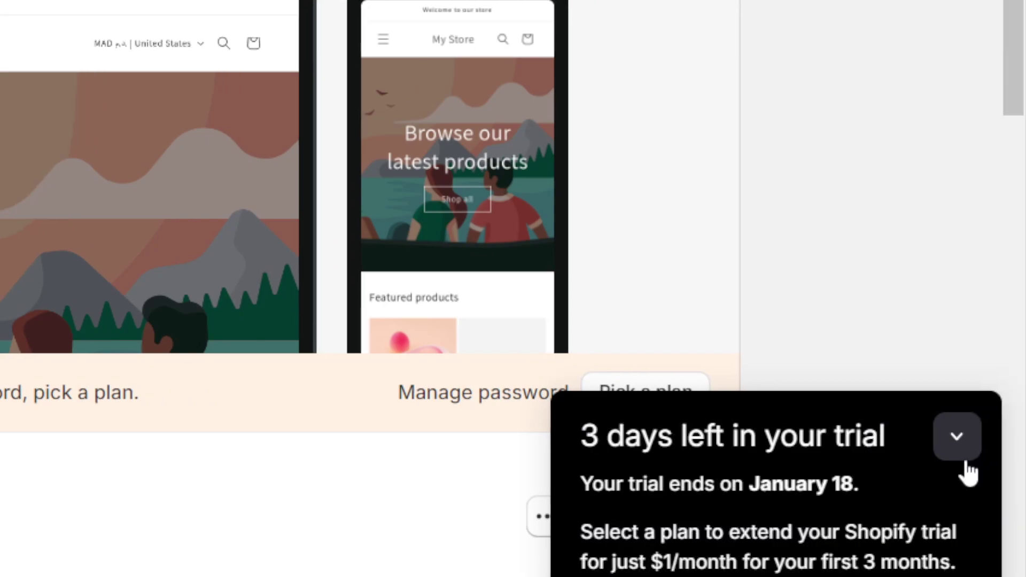
left_click(956, 443)
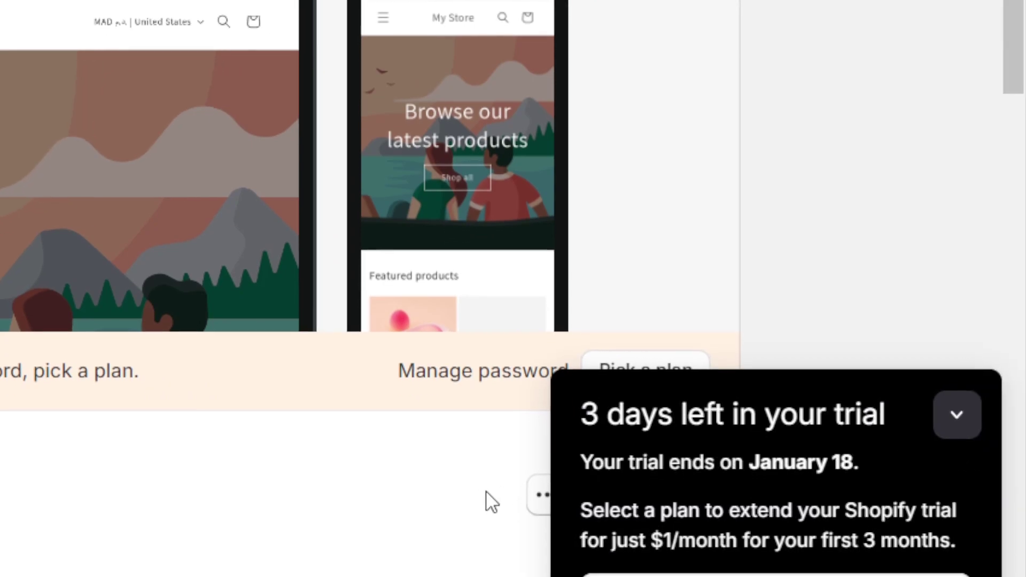